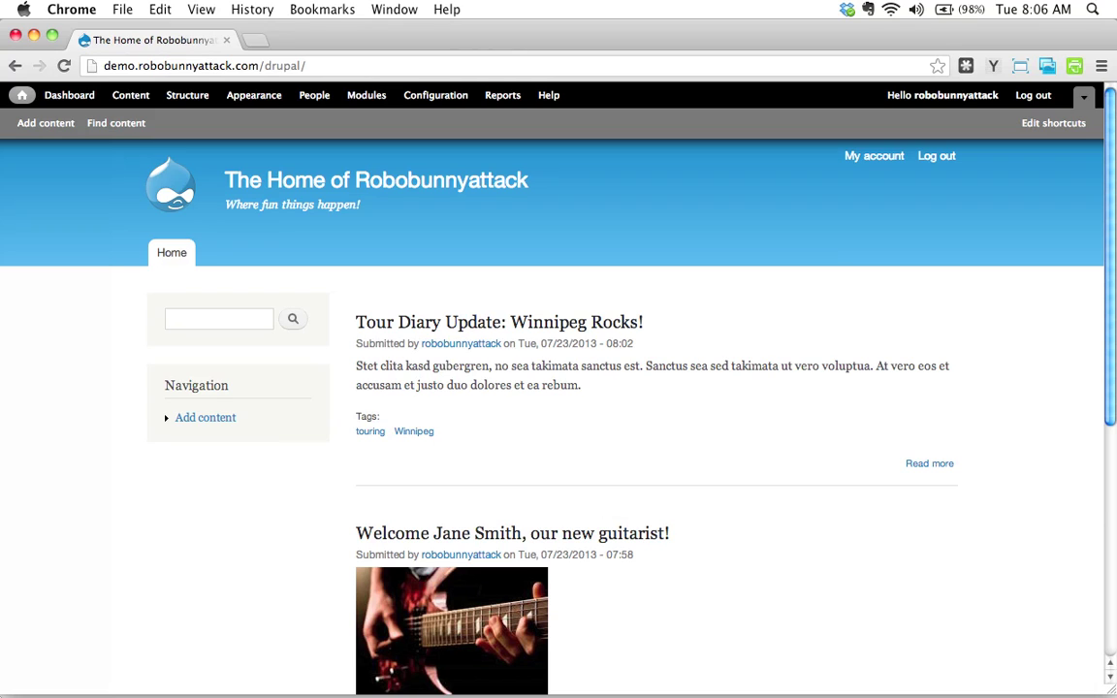
Step: Open the article welcoming the new guitarist for editing and show its publishing options
click(614, 536)
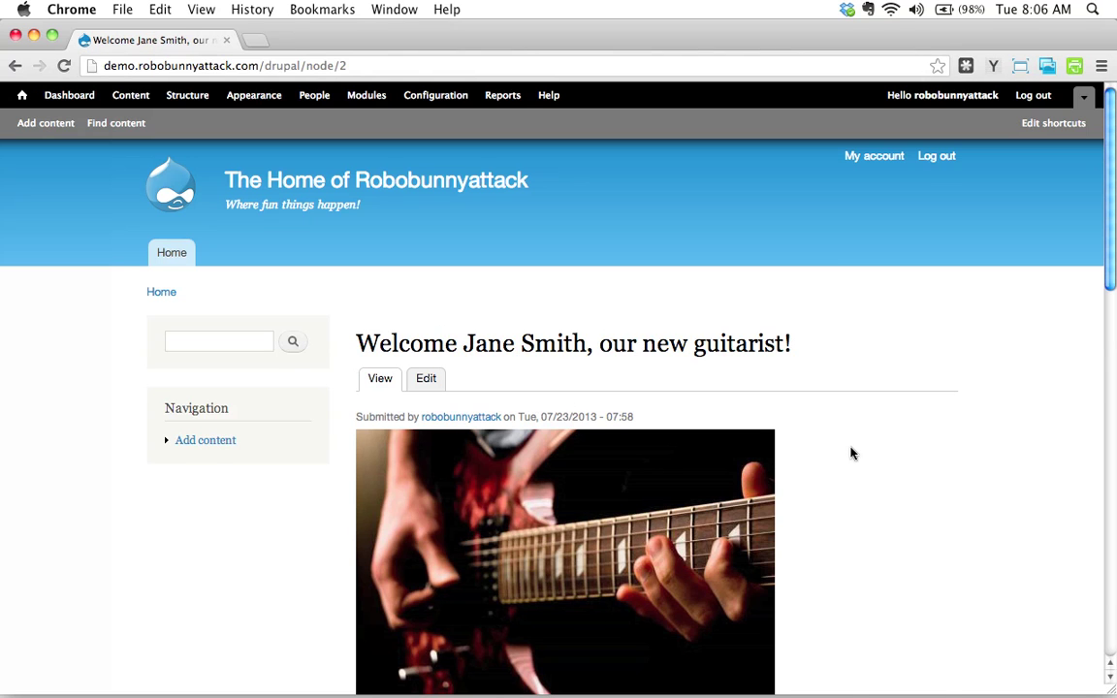
scroll(852, 454, down, 3)
click(428, 234)
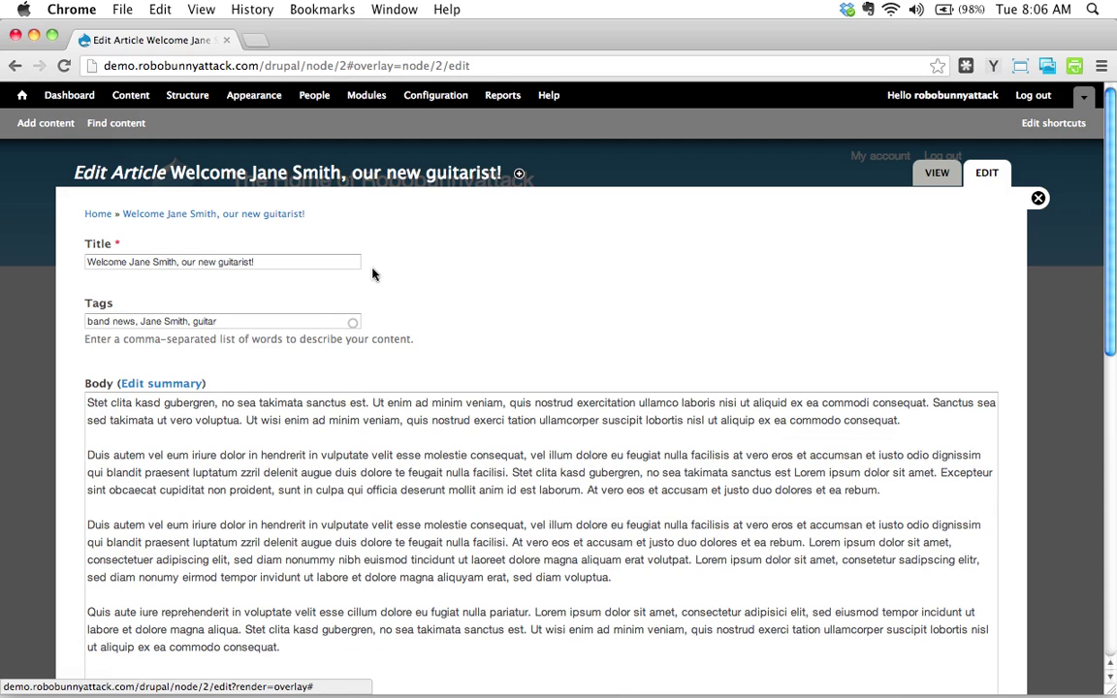
scroll(374, 275, down, 10)
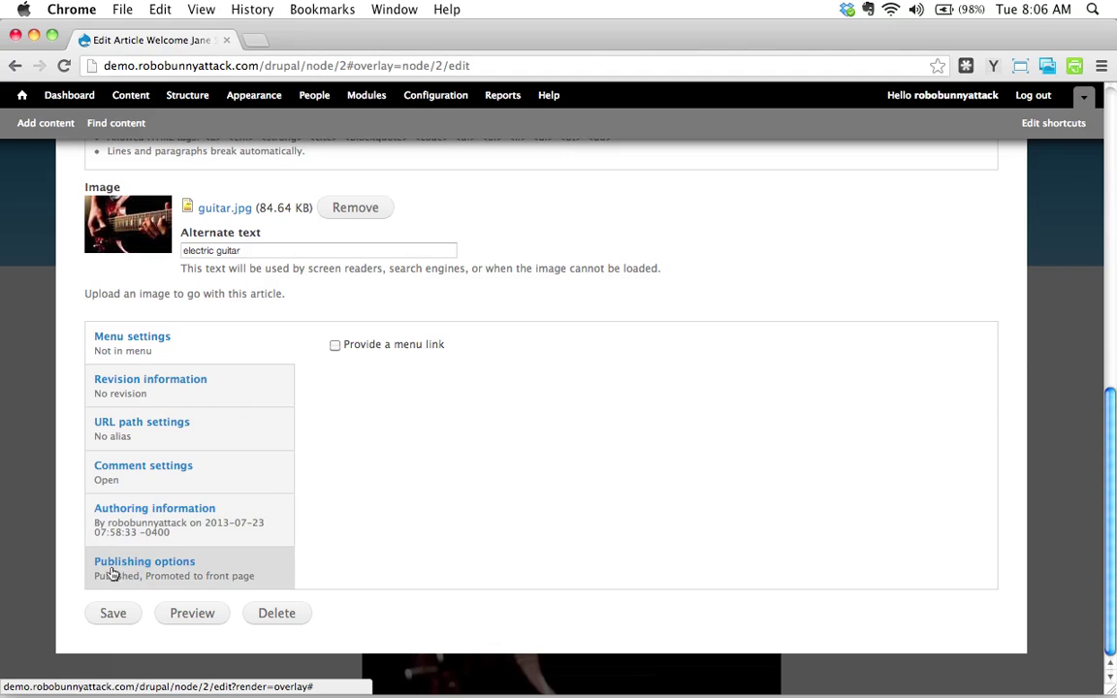
click(156, 574)
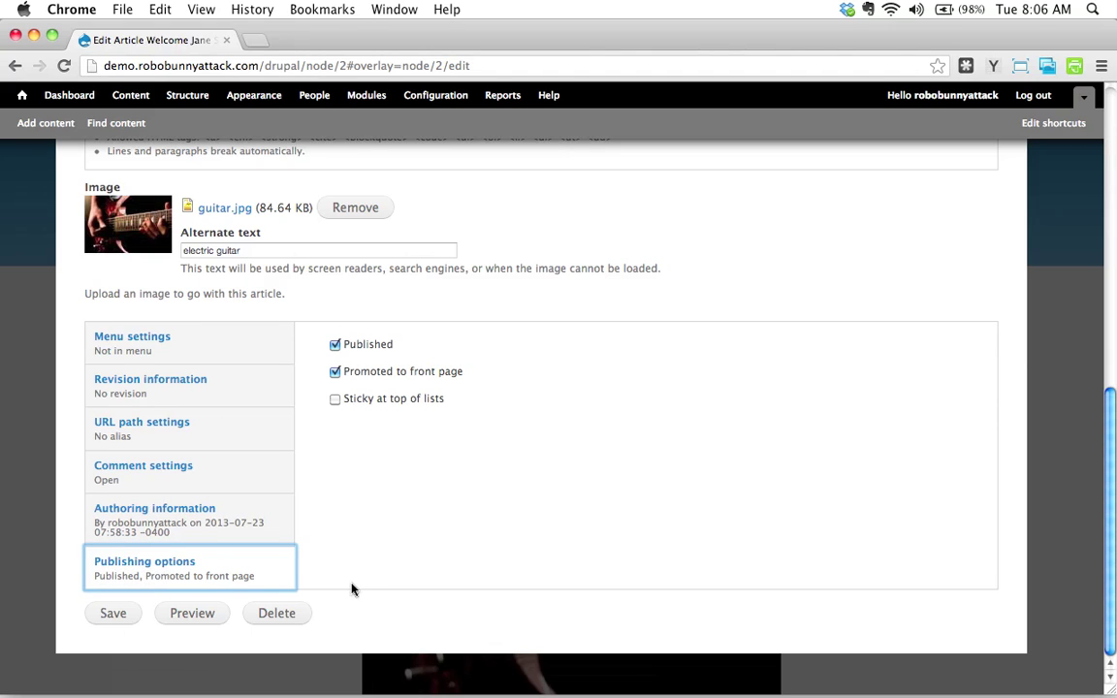
click(336, 346)
click(336, 346)
click(336, 345)
click(335, 345)
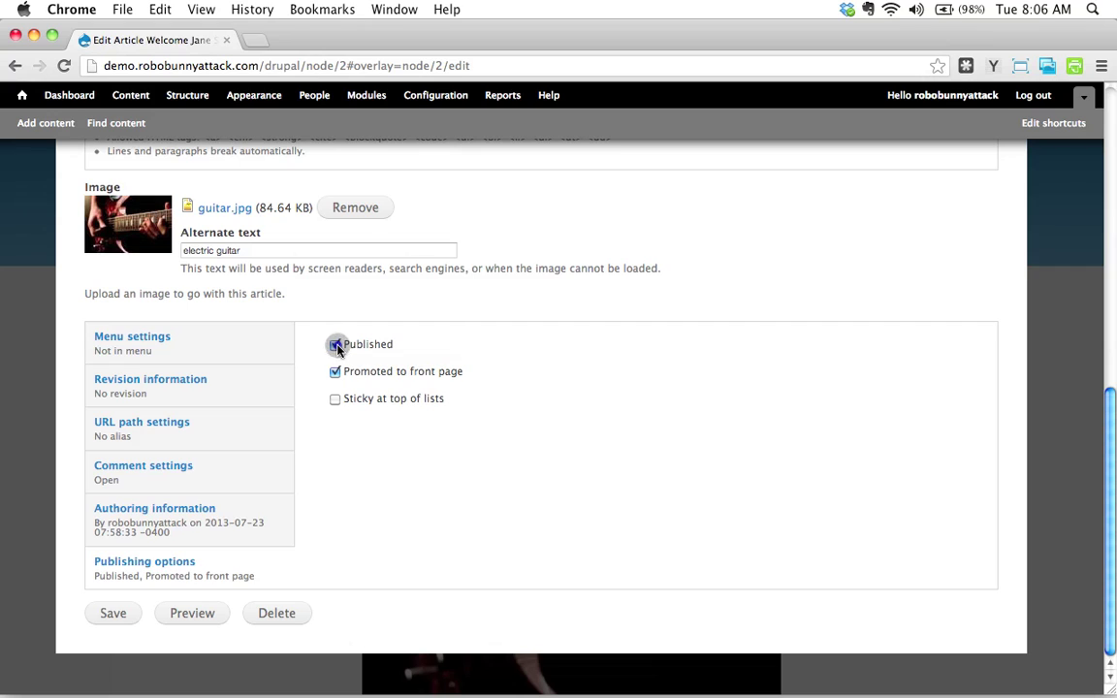
click(336, 345)
click(336, 346)
click(336, 345)
click(335, 345)
click(335, 345)
click(336, 345)
click(335, 345)
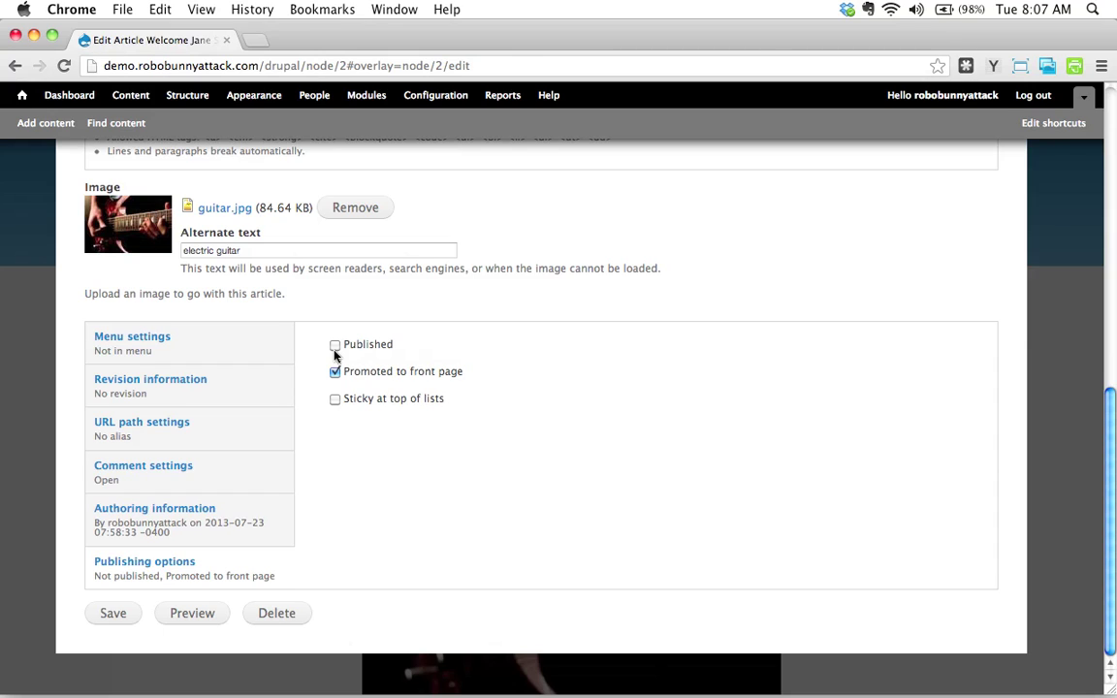
click(335, 346)
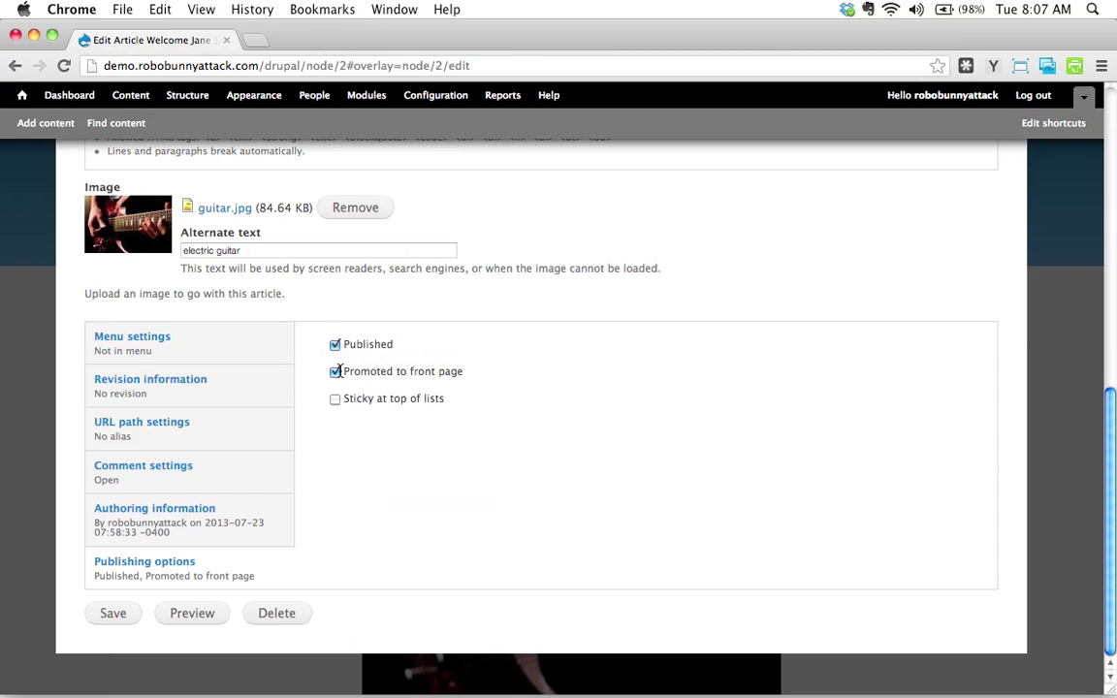
click(334, 374)
click(335, 373)
click(336, 374)
click(336, 376)
Step: Make the guitarist article sticky at the top of lists and save it
click(334, 398)
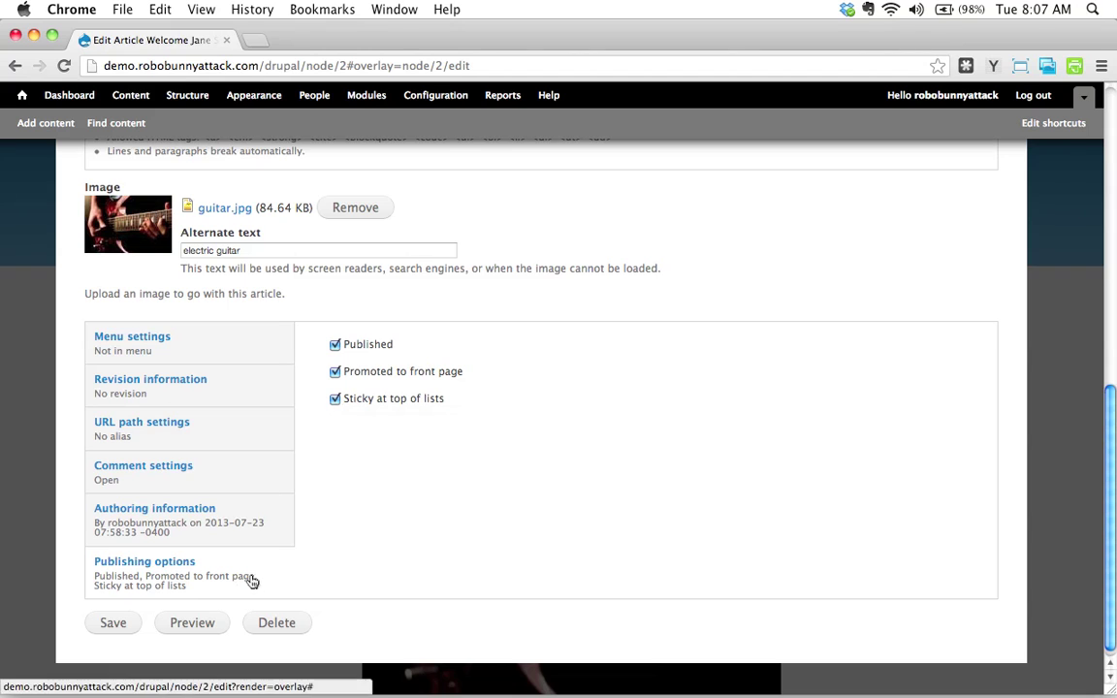
click(111, 623)
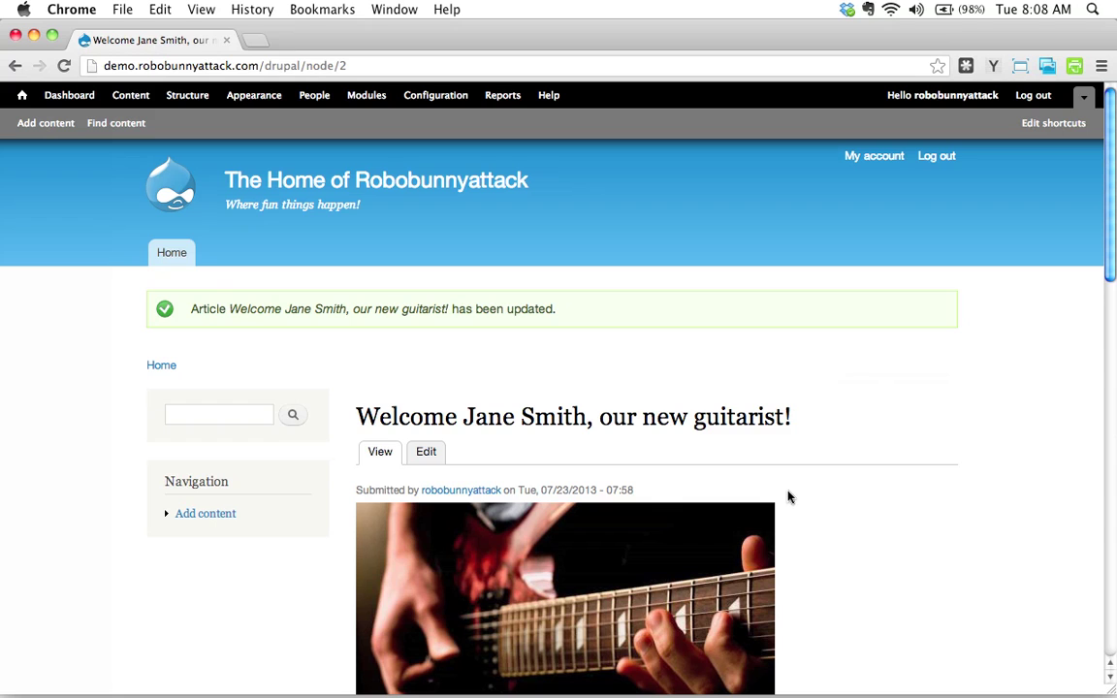
scroll(790, 499, down, 10)
scroll(808, 514, up, 10)
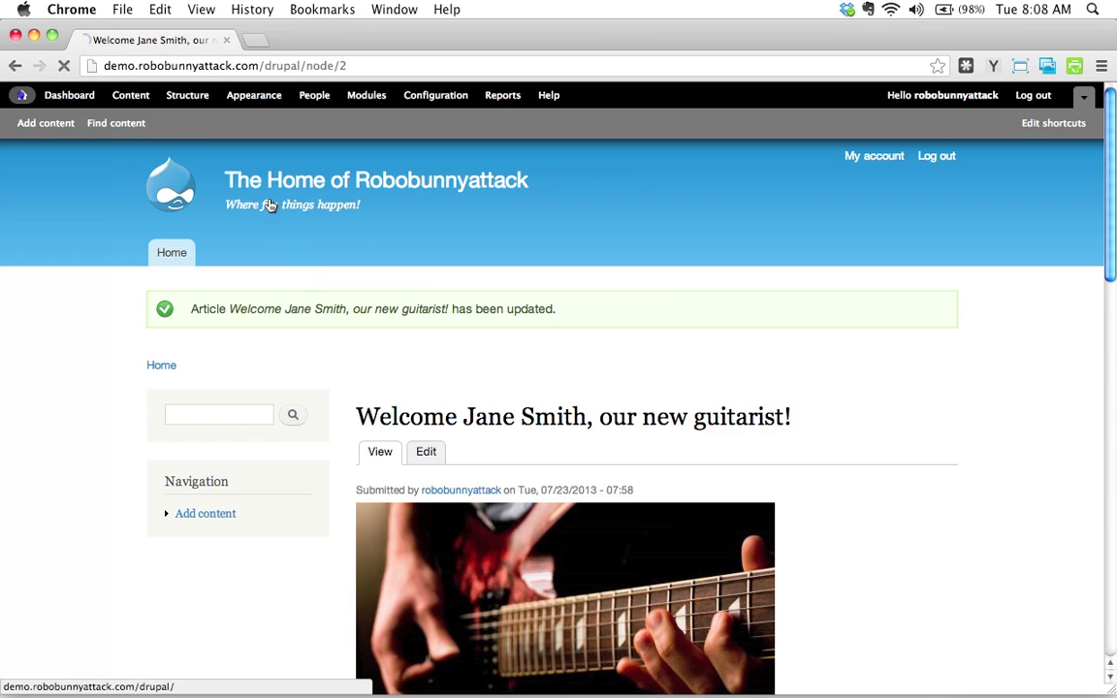
Step: Return to the site's front page and examine the order and styling of the listed articles
click(17, 94)
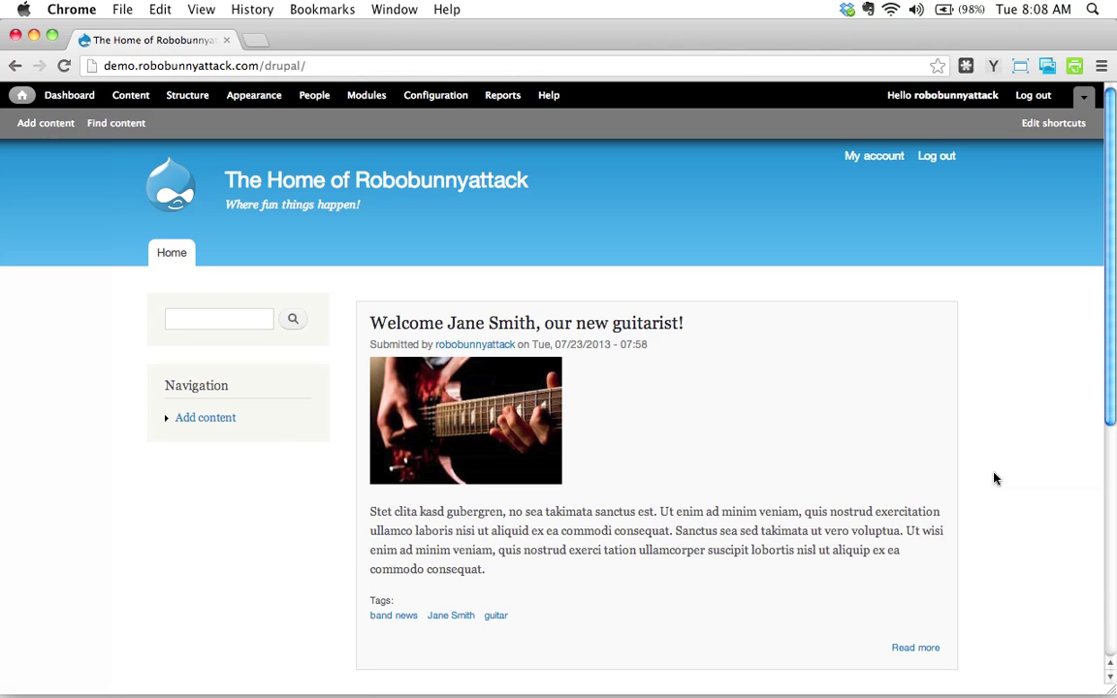
scroll(993, 478, down, 5)
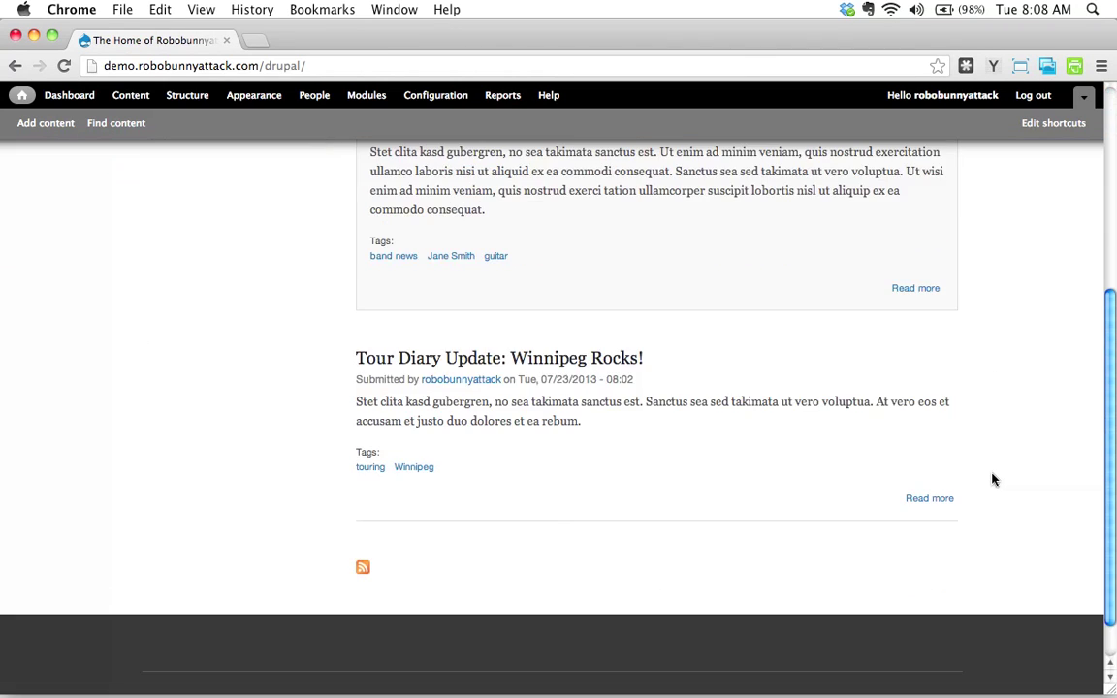
scroll(993, 478, up, 5)
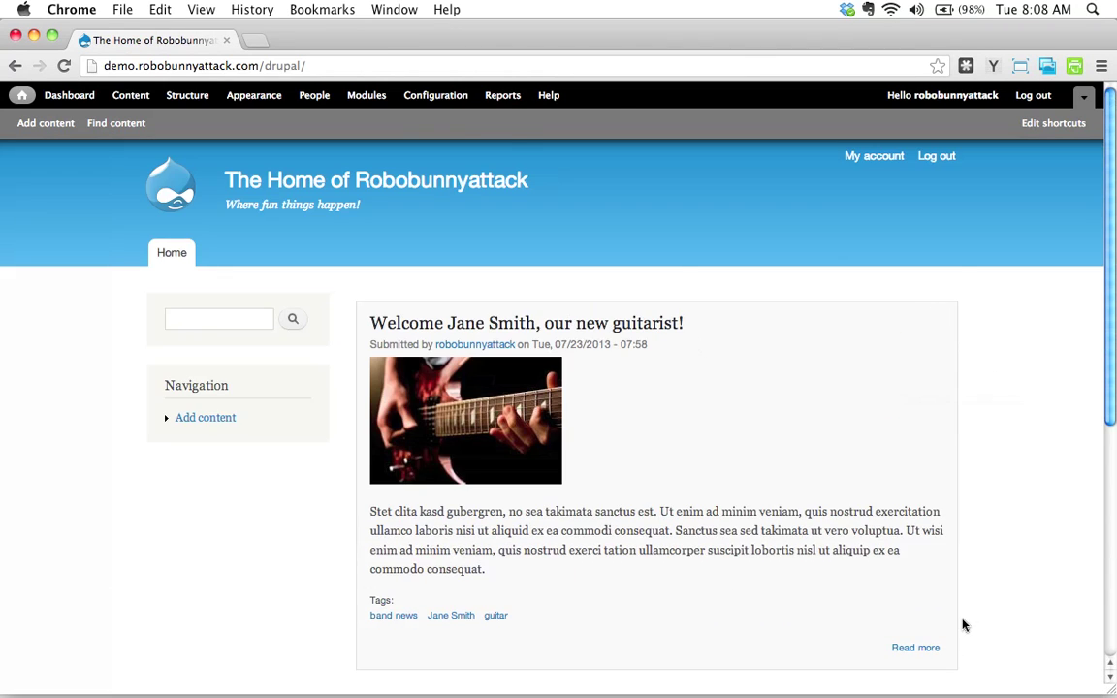
scroll(963, 624, down, 5)
scroll(963, 624, up, 5)
mouse_move(854, 514)
scroll(1055, 473, down, 1)
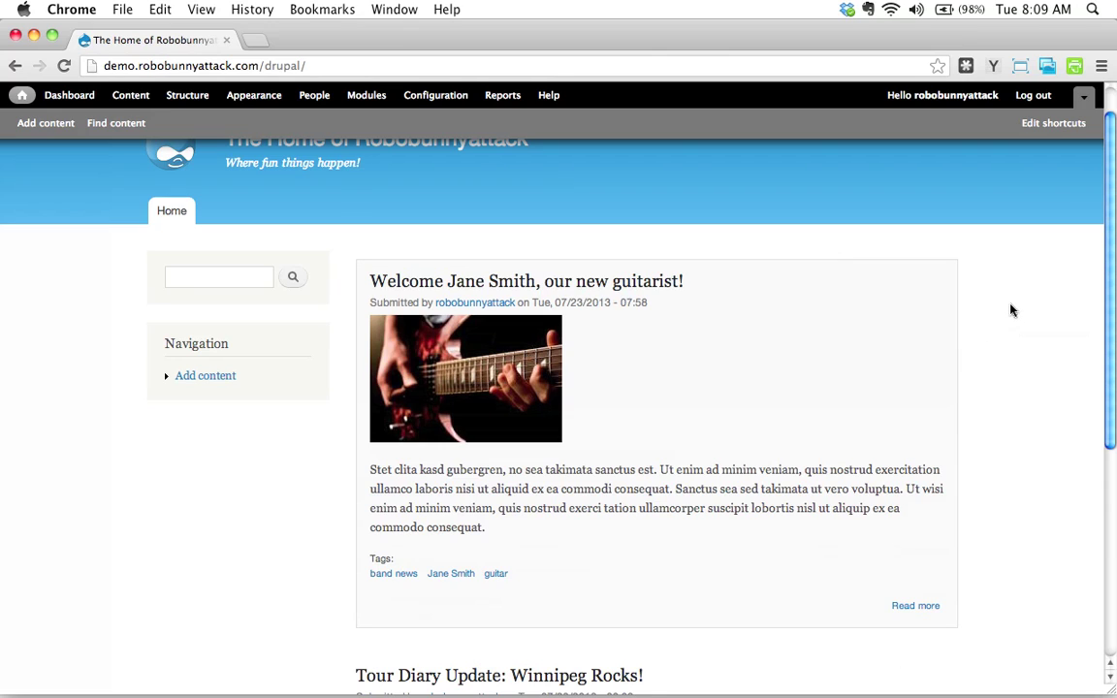
mouse_move(928, 282)
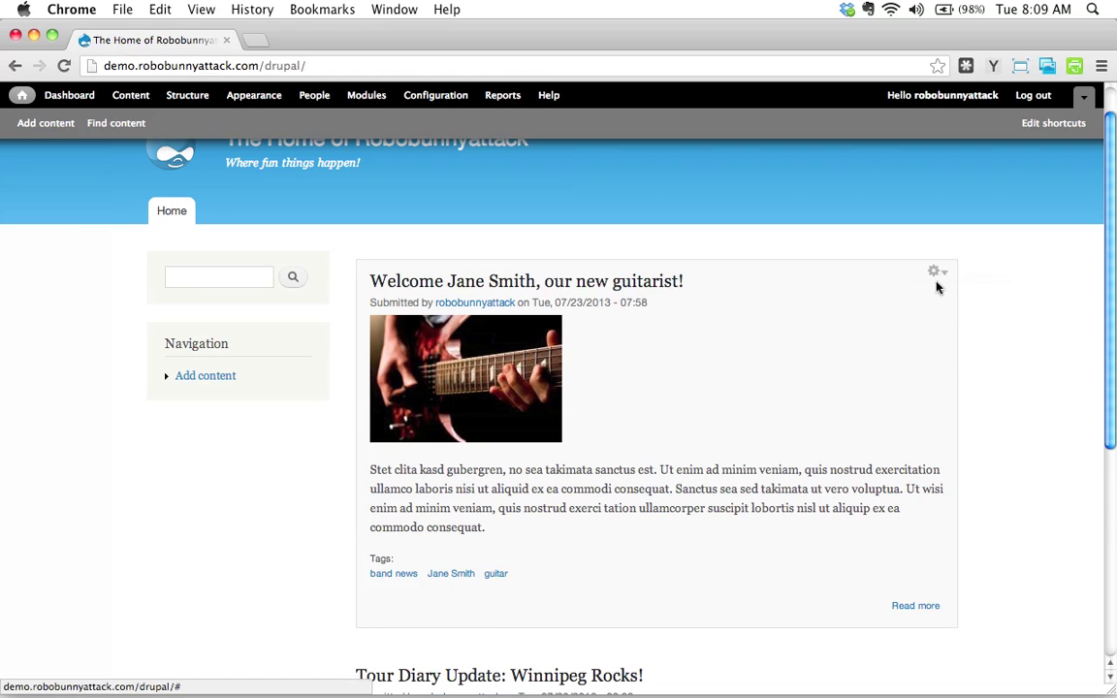
scroll(1077, 449, down, 2)
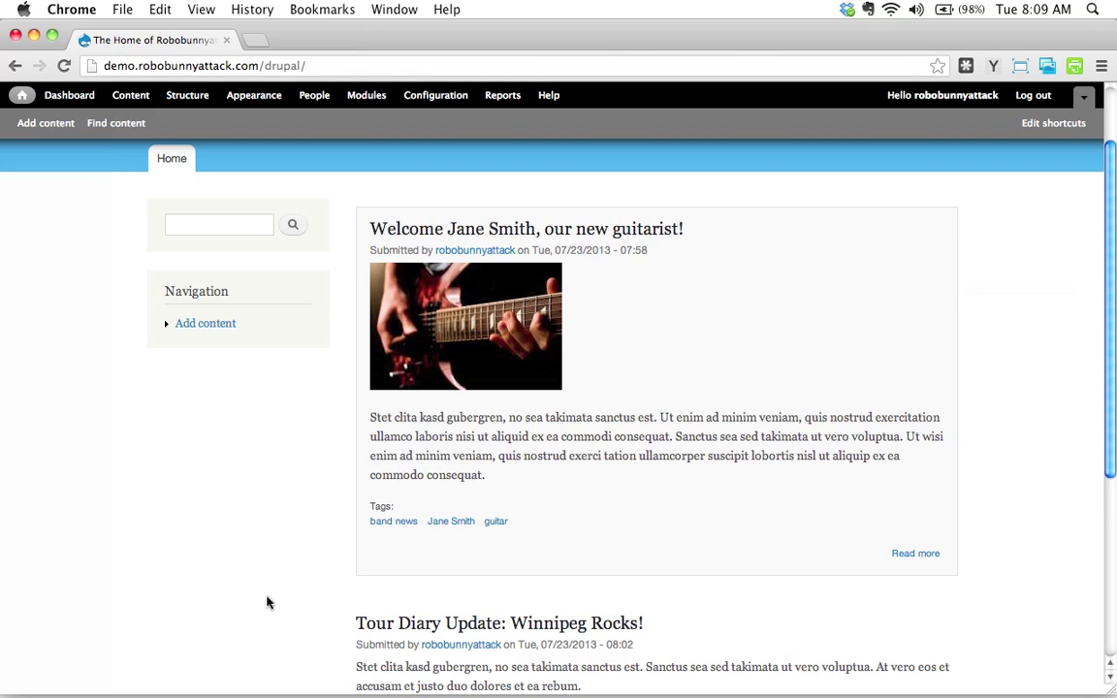
scroll(1045, 553, up, 2)
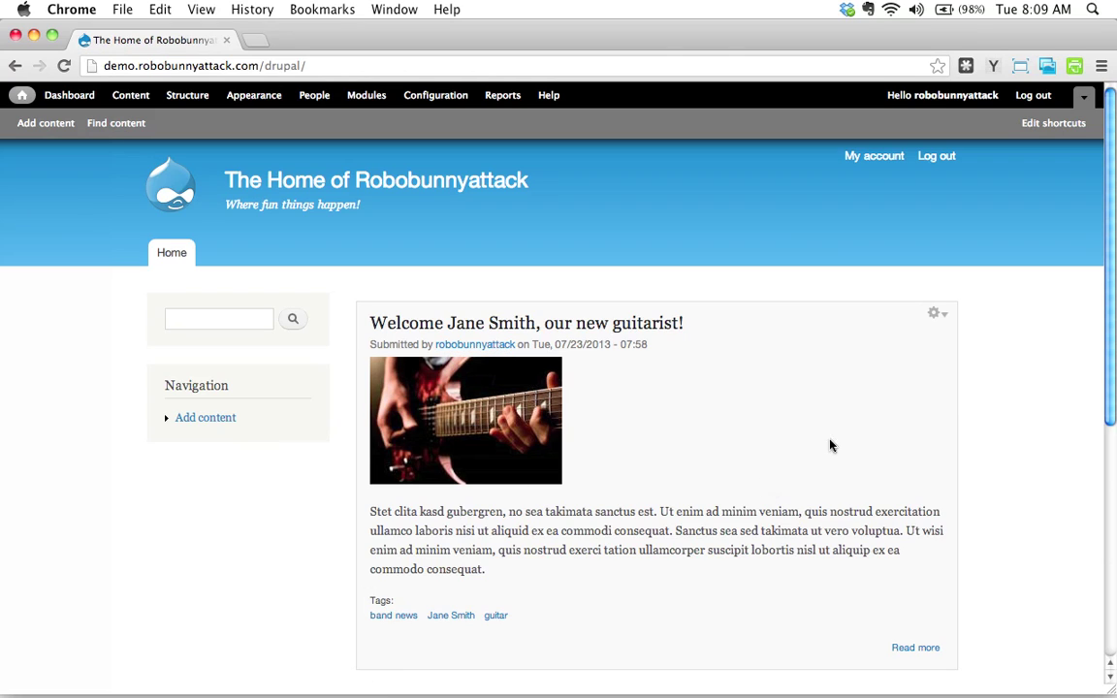
click(935, 316)
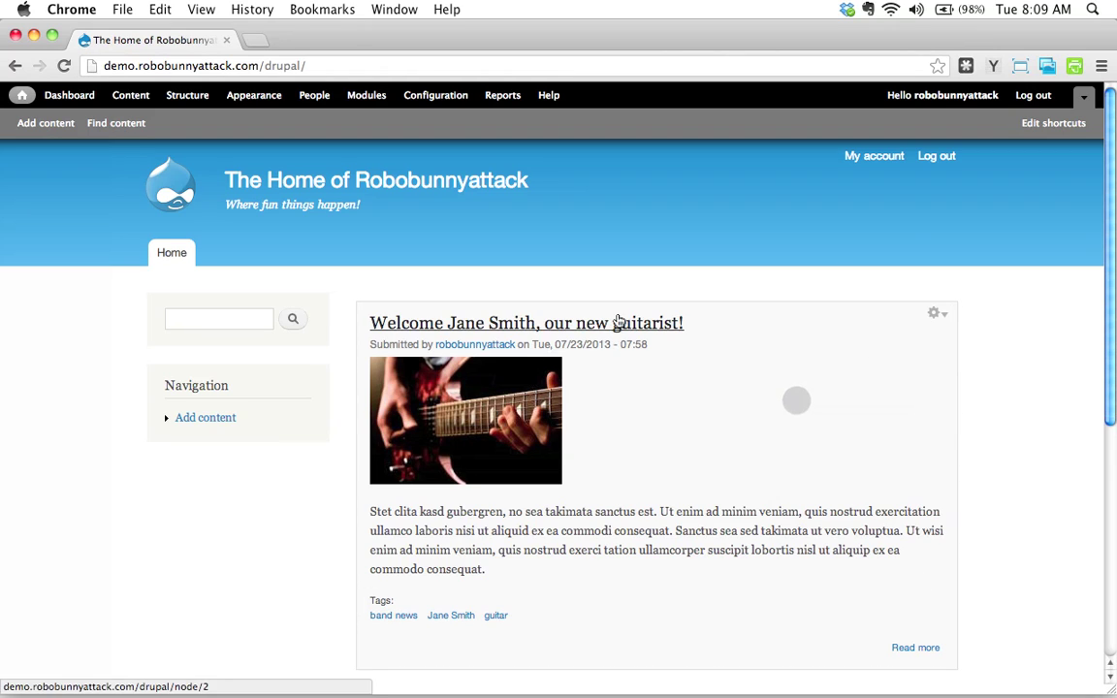
Step: Edit the guitarist article to turn off Sticky at top of lists, and save it
click(613, 330)
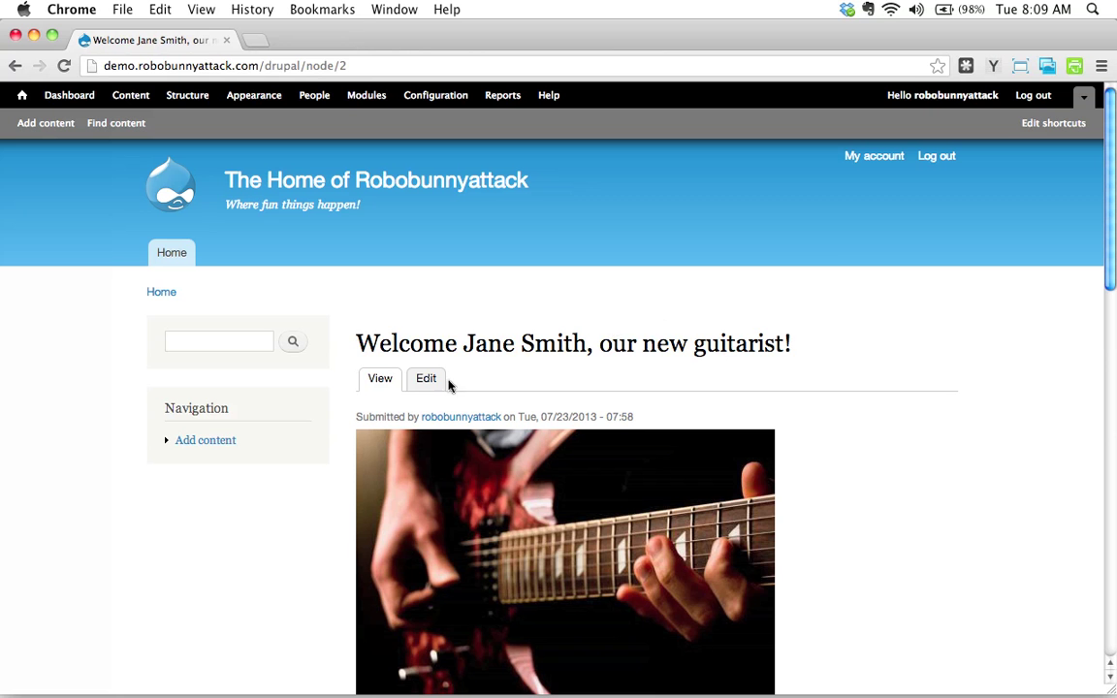
click(426, 380)
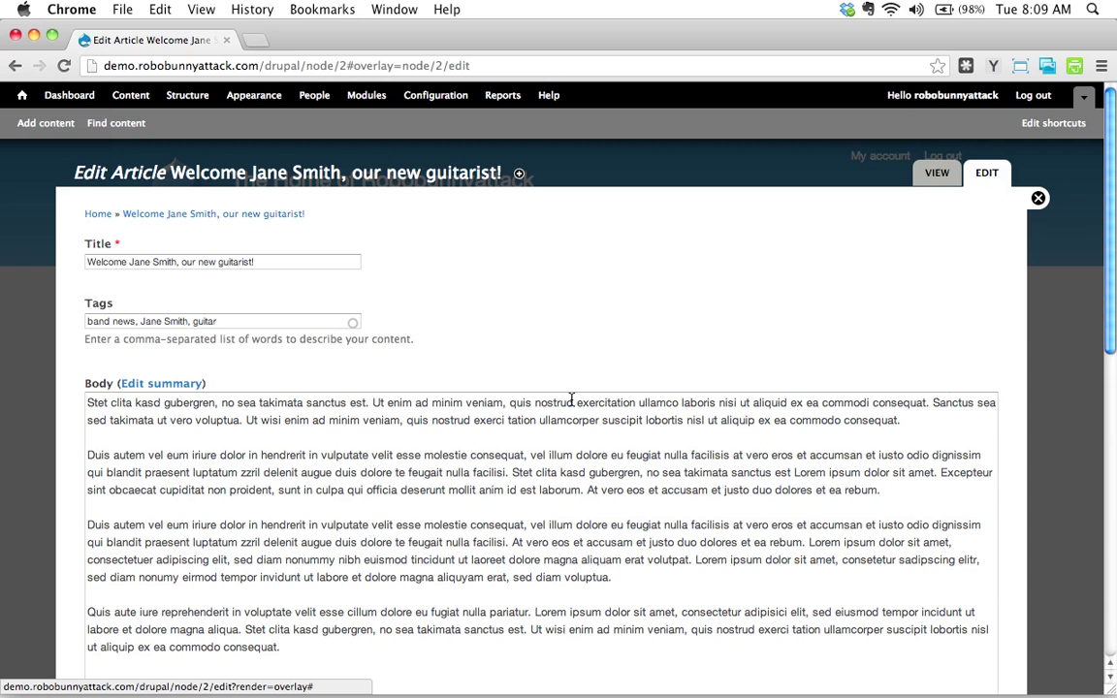
scroll(570, 406, down, 15)
click(247, 557)
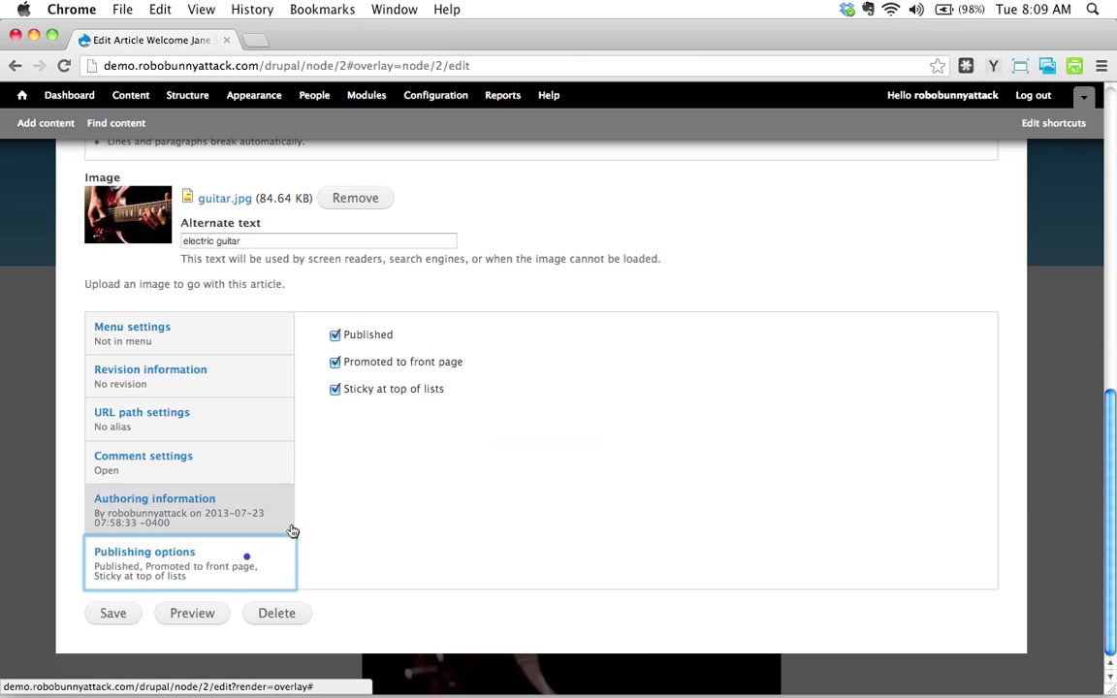
click(335, 391)
click(111, 613)
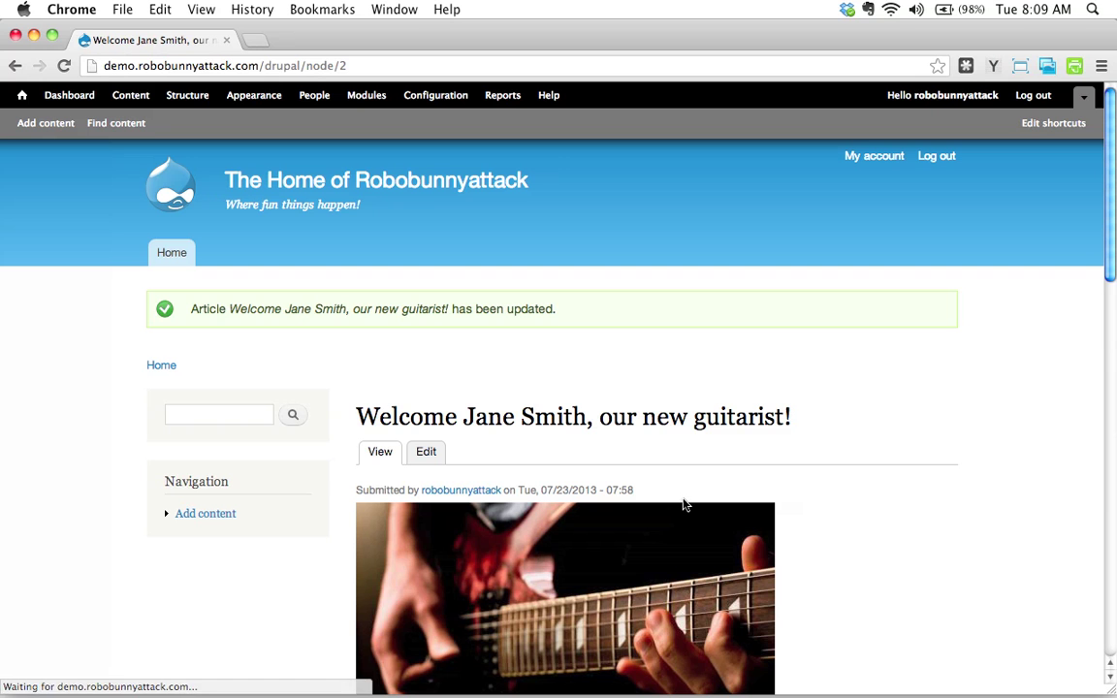
Step: Start a new article and title it "Japanese Tour Tickets Now On Sale!"
click(60, 124)
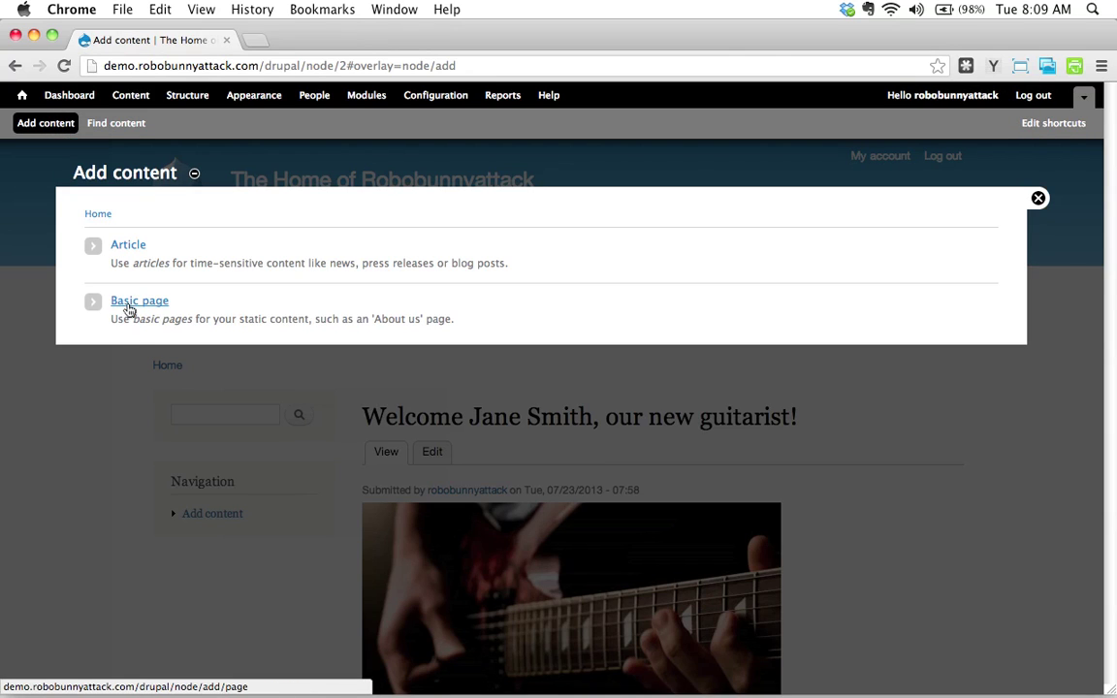
click(134, 250)
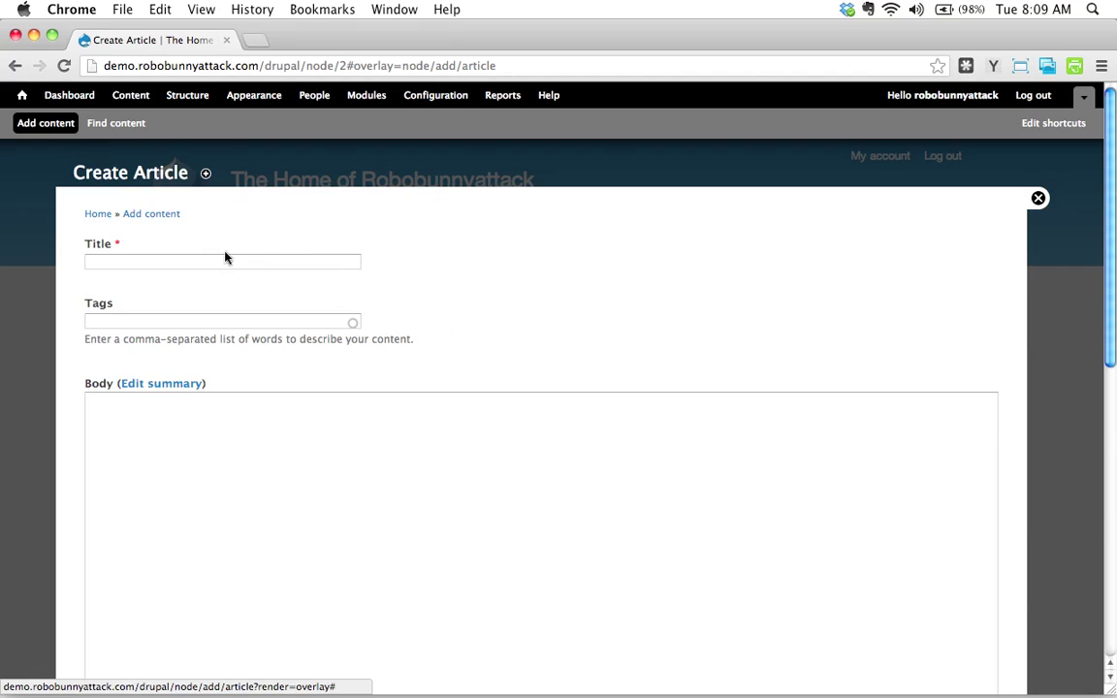
click(222, 261)
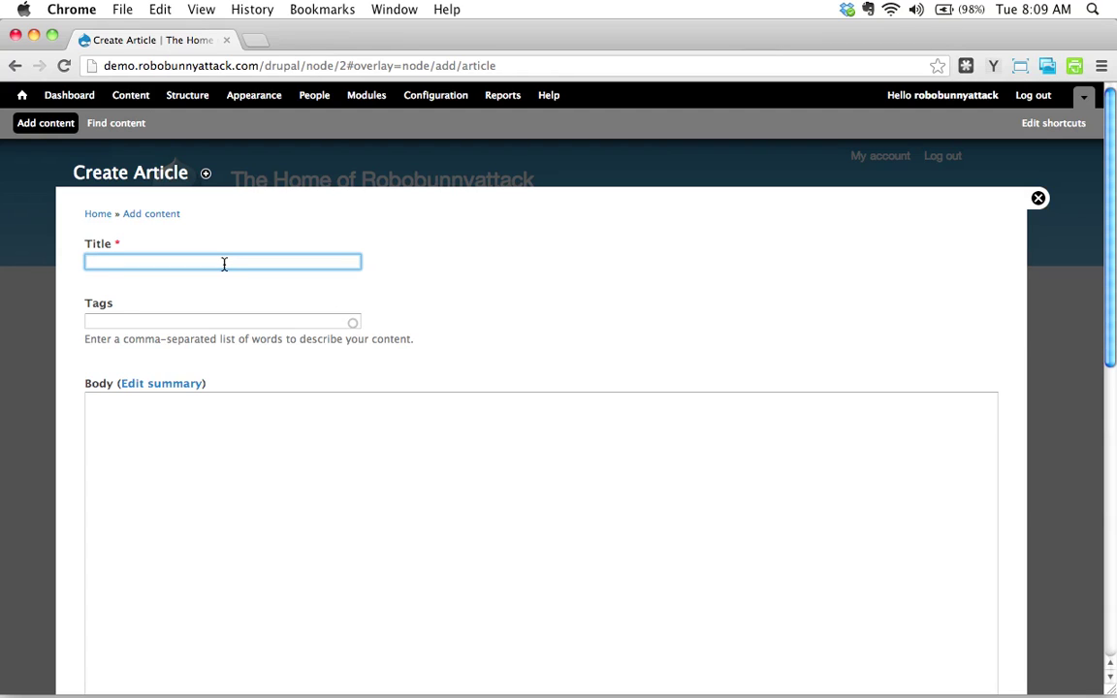
text(Tour)
key(BackSpace)
key(BackSpace)
key(BackSpace)
text(J)
text(Japane)
text(se Tour)
text( Star)
text(ickets)
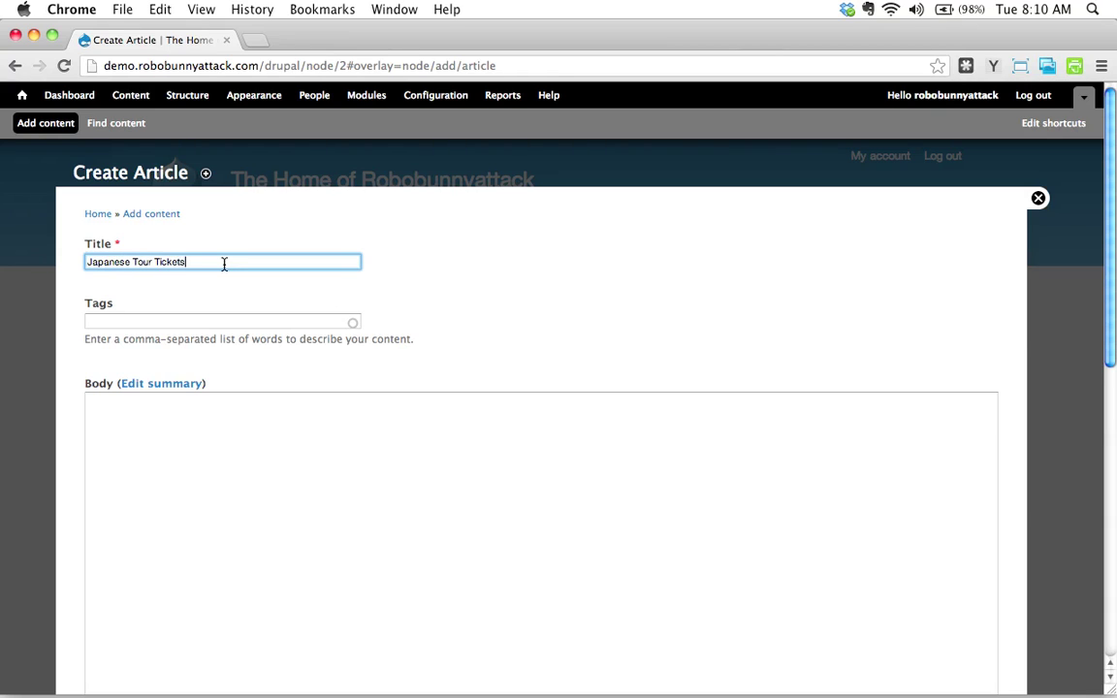
text( Now On Sale!)
Step: Tag the new article with "Japan, tour, tickets"
click(152, 323)
text(Japan, tick)
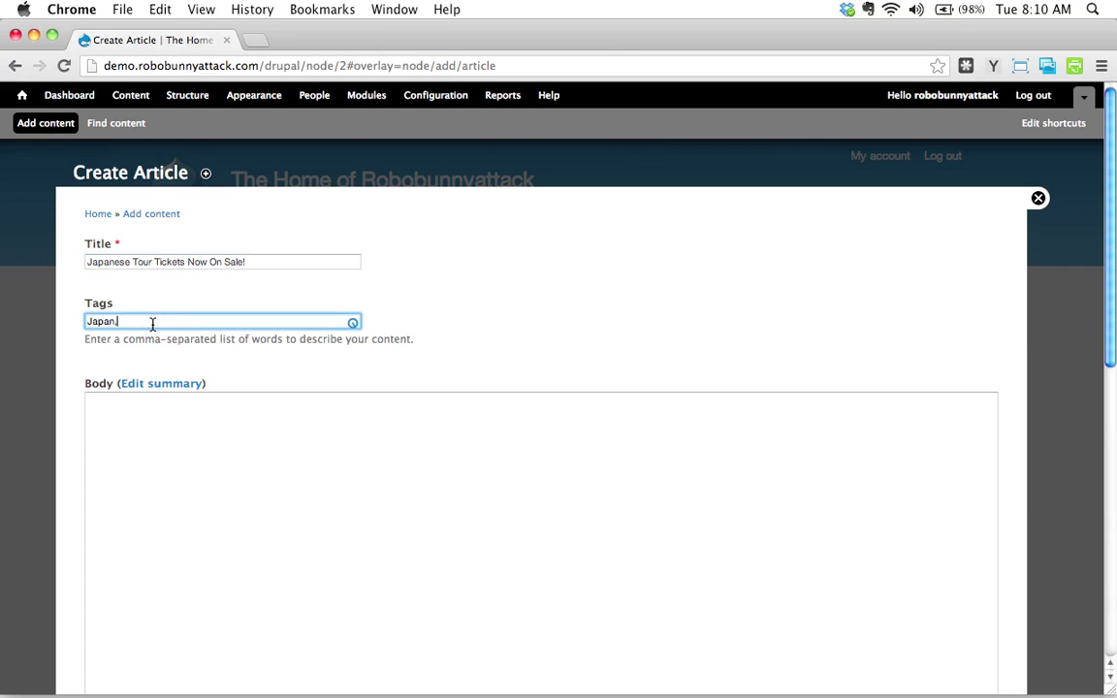
key(BackSpace)
key(BackSpace)
key(BackSpace)
text(our, tickets)
Step: Fill the article body with three paragraphs of generated placeholder text
click(255, 488)
click(993, 65)
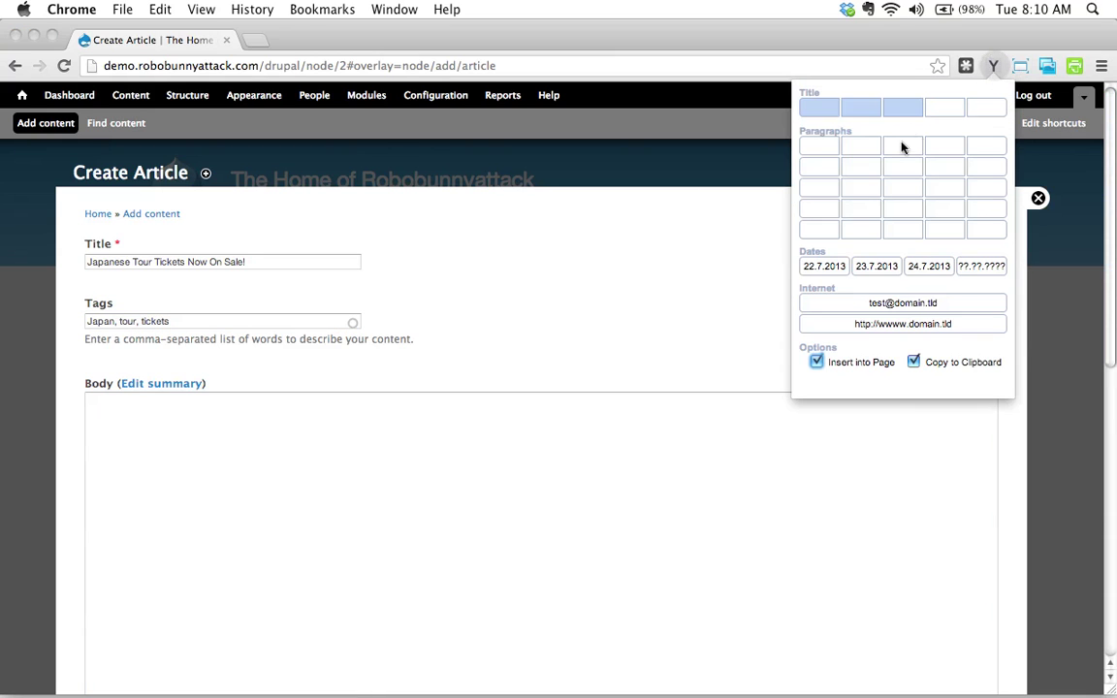
click(903, 187)
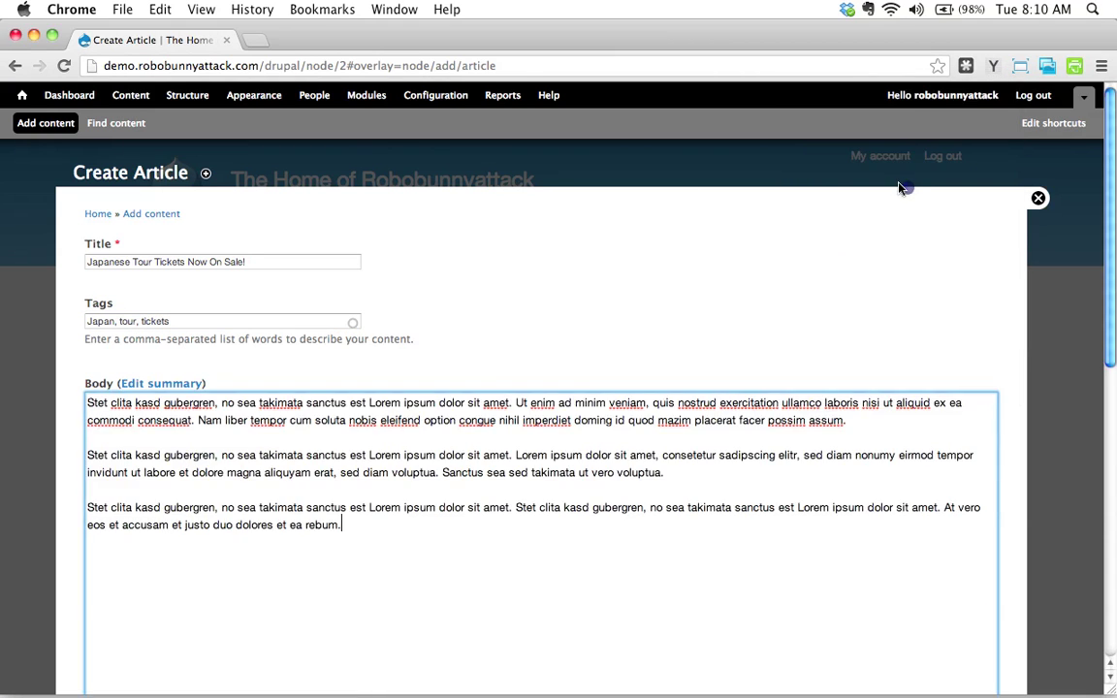
Step: Make the Japanese tour tickets article sticky at the top of lists and save it
scroll(730, 292, down, 10)
click(167, 570)
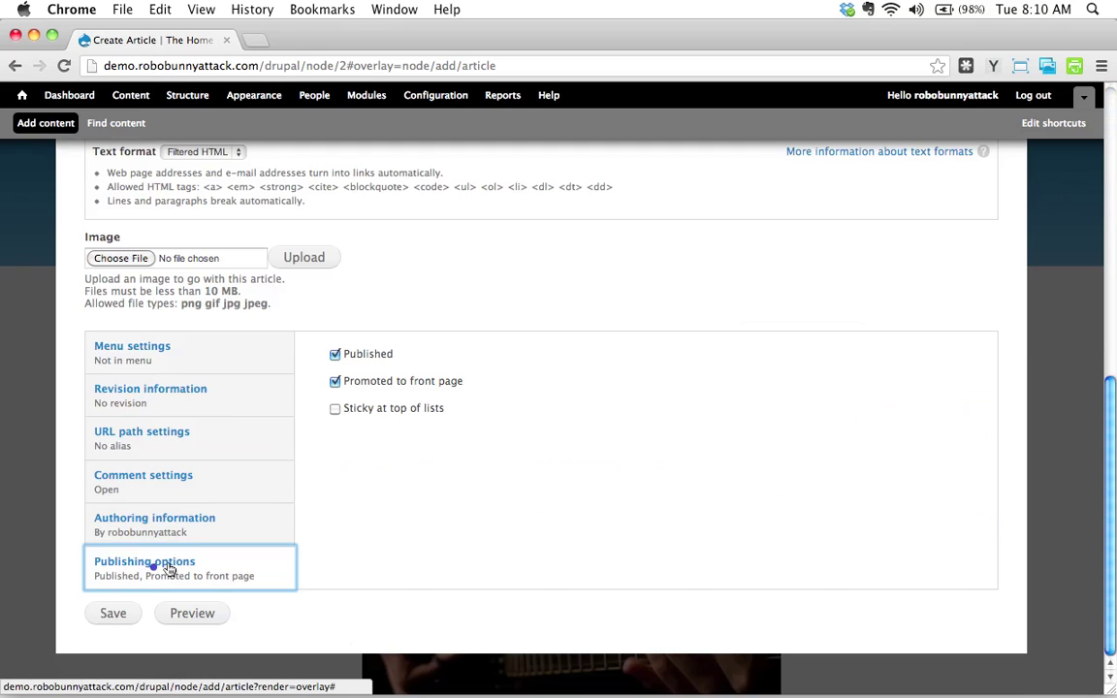
click(334, 408)
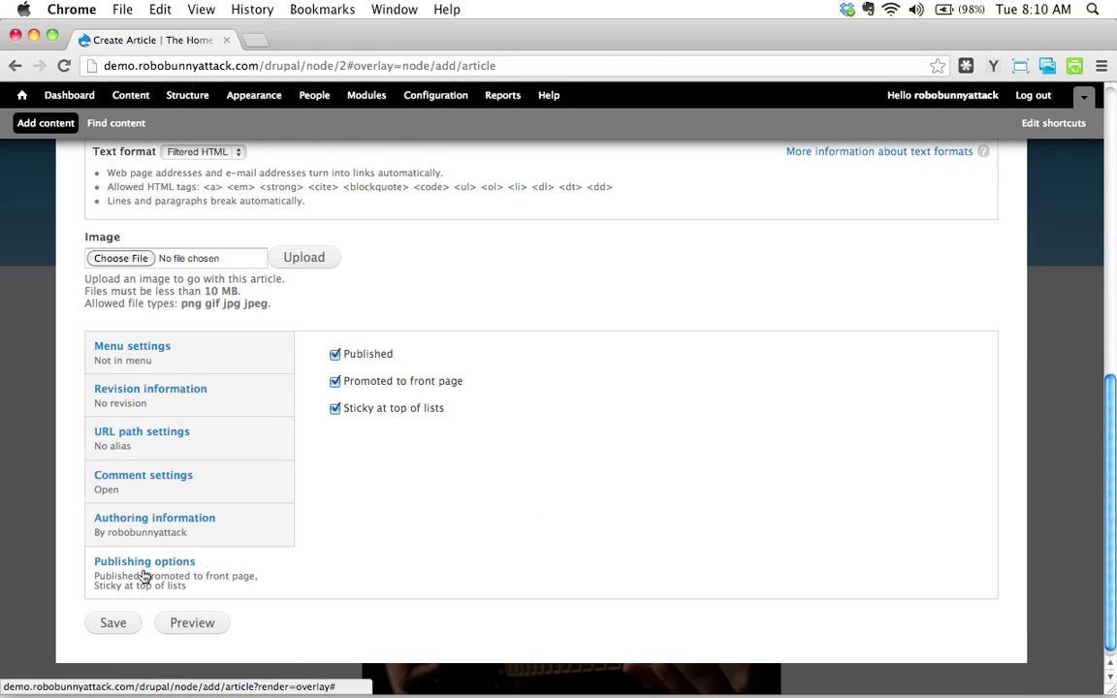
click(109, 625)
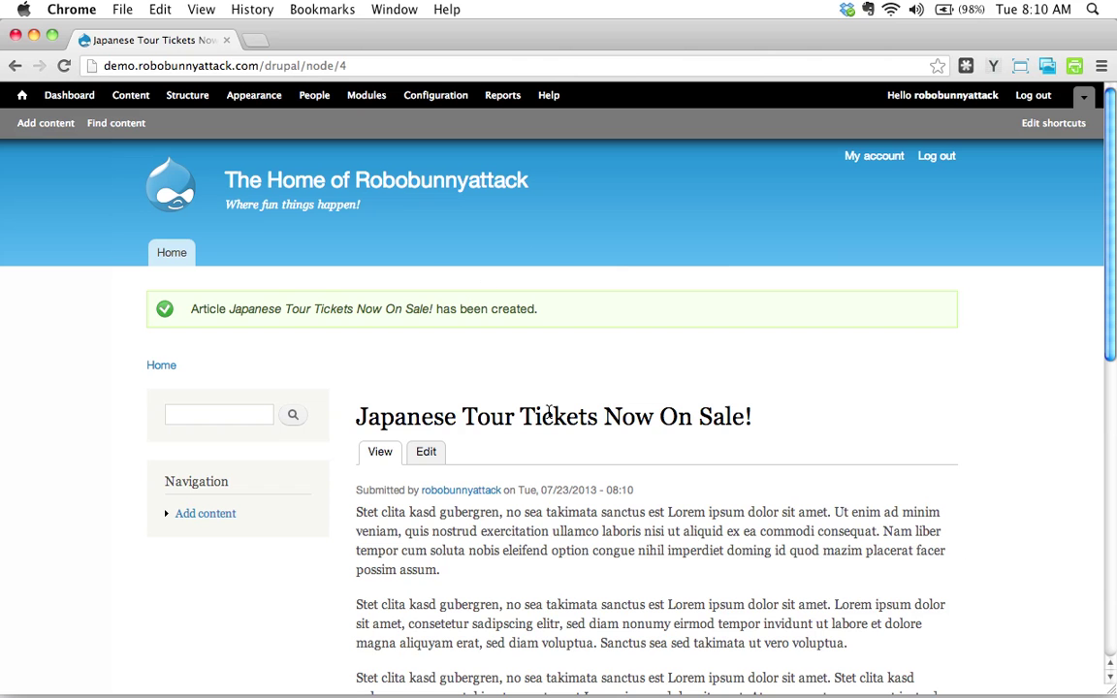
Step: Review the saved tour tickets article, and check its placement on the front page
scroll(549, 417, down, 10)
scroll(629, 394, up, 10)
click(22, 95)
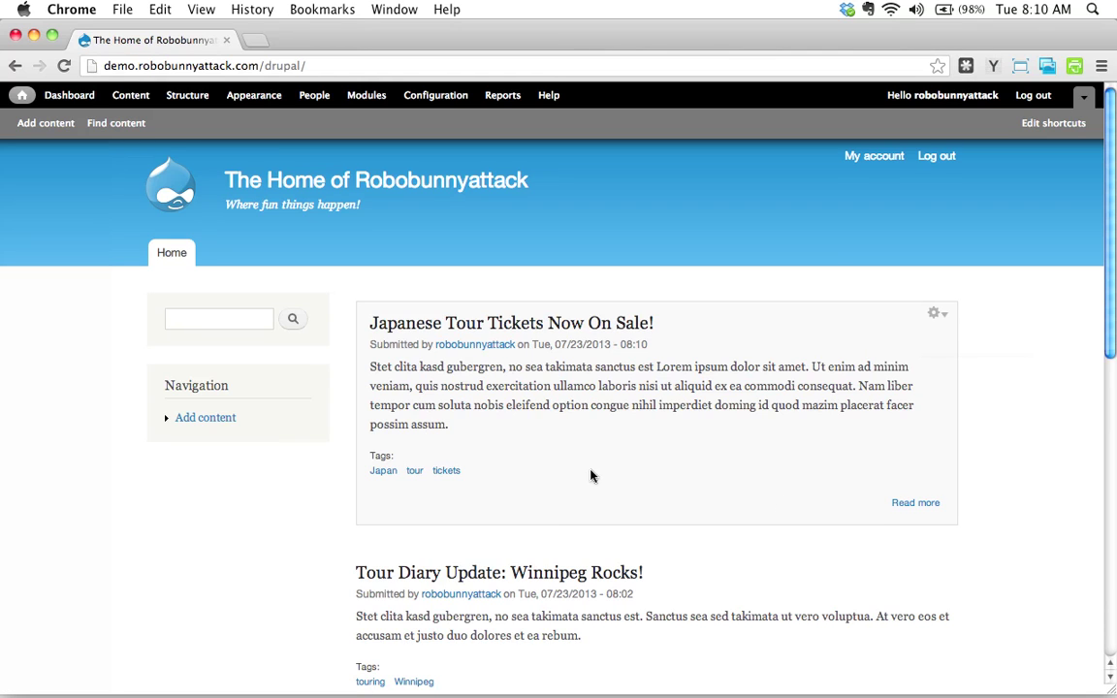
Step: Start a new article titled "Our Drummer Wrote a New Song... (and it's actually pretty good!)"
click(68, 124)
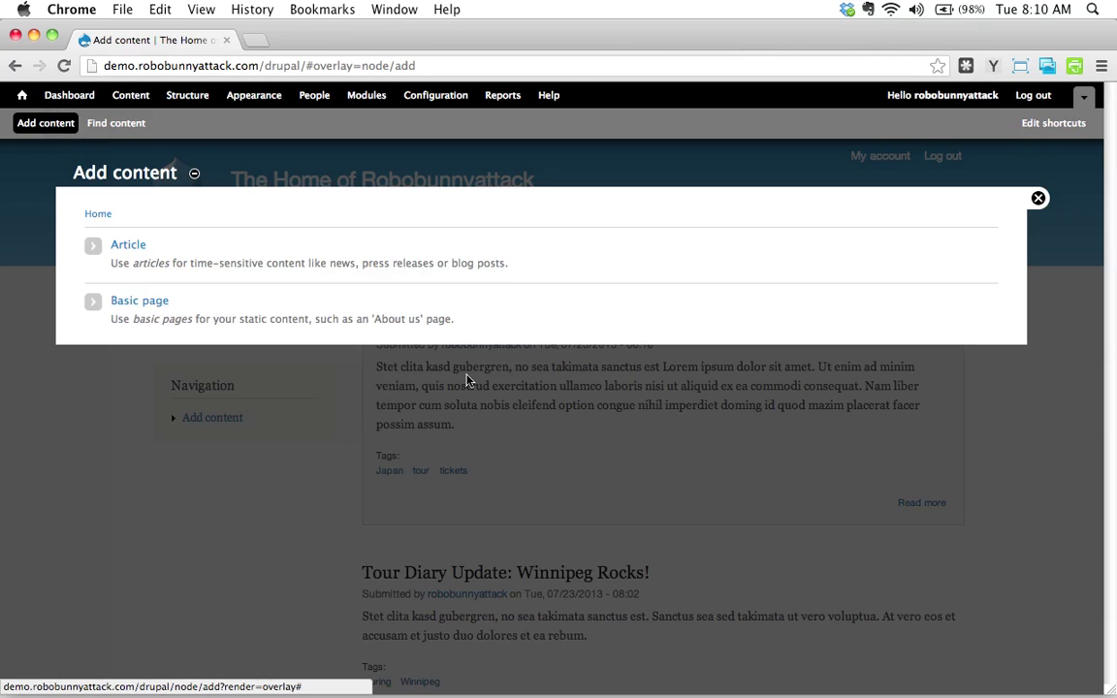
click(128, 244)
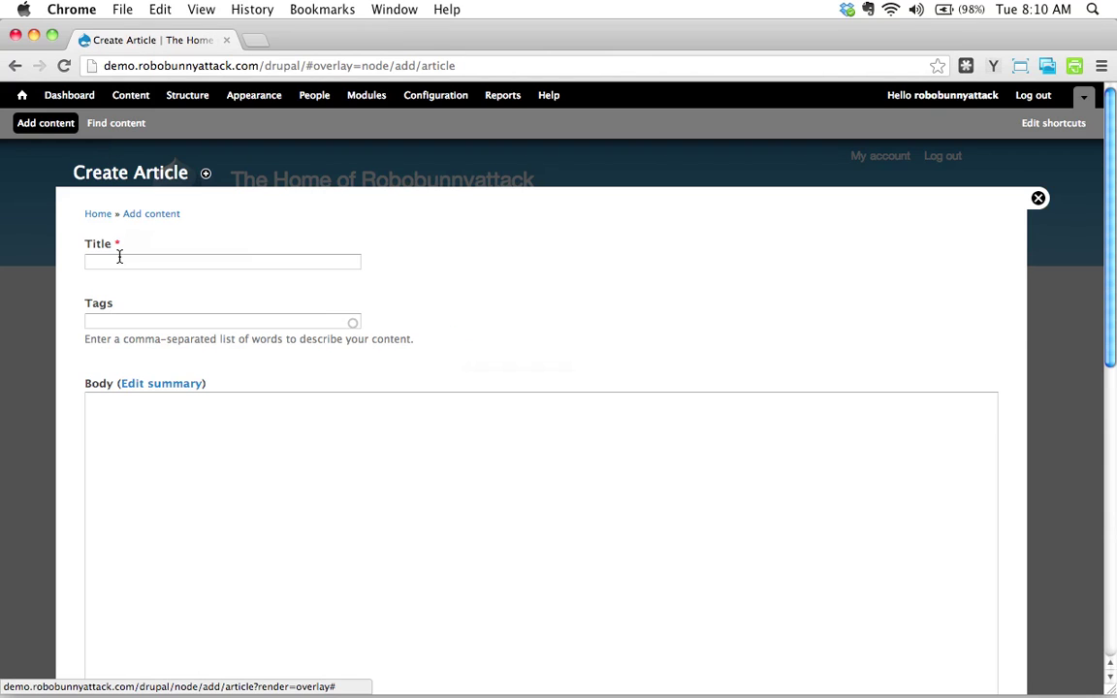
click(119, 258)
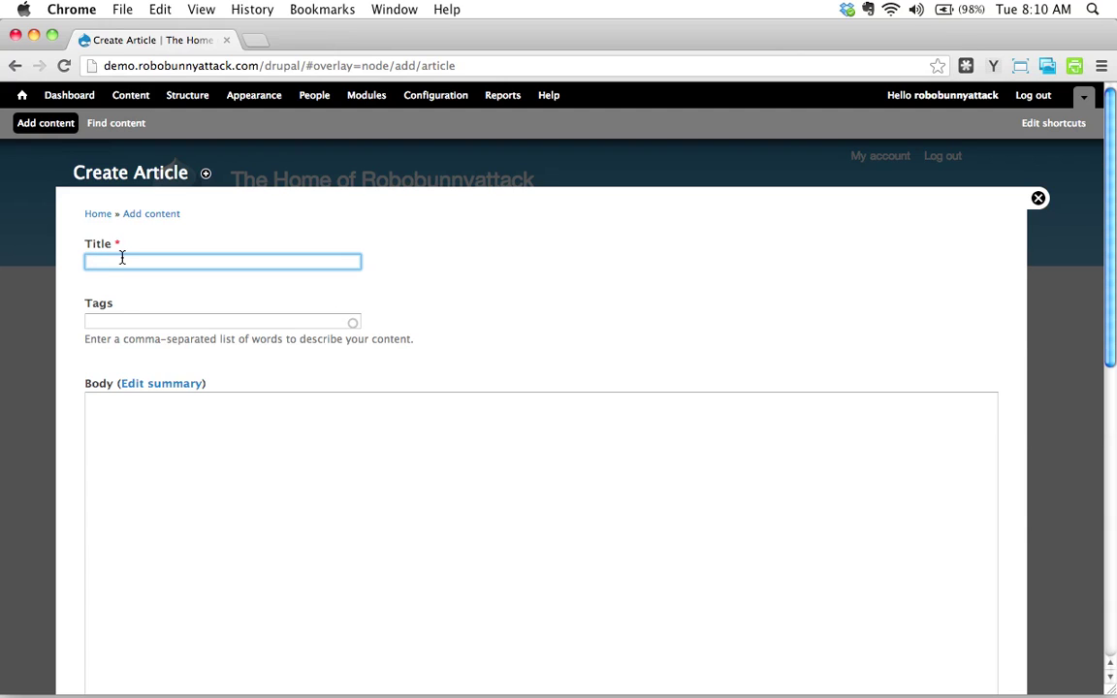
text(Our Drummer Wrote a New Song... and it's )
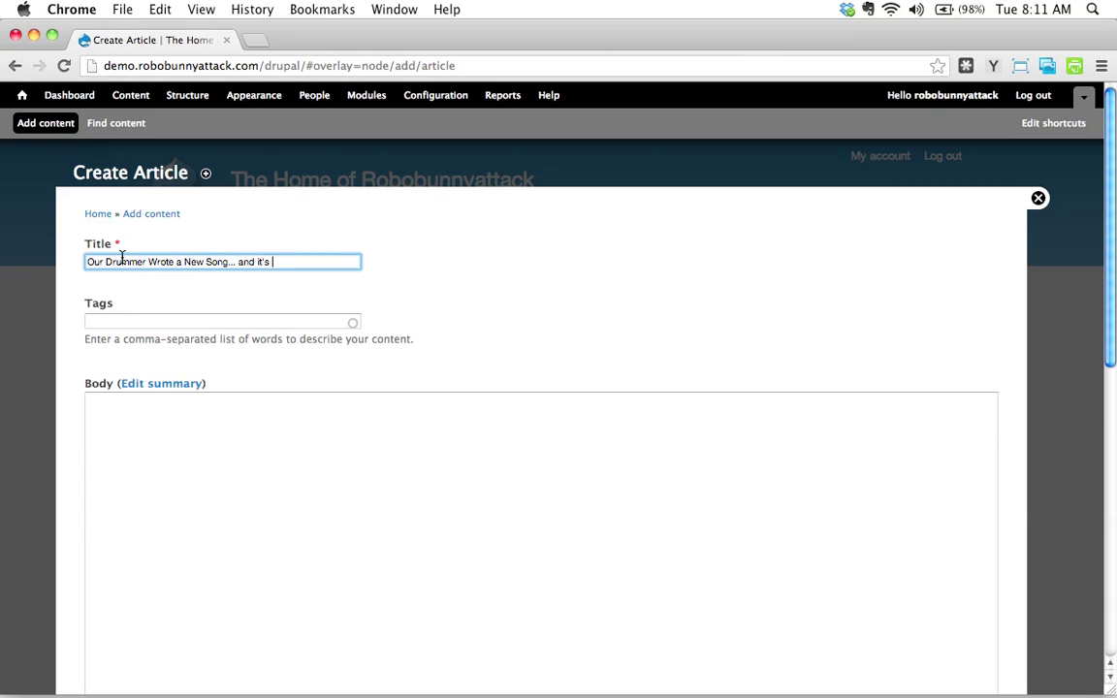
text(ad)
key(BackSpace)
key(BackSpace)
key(BackSpace)
key(BackSpace)
key(BackSpace)
text((and it's actually pretty )
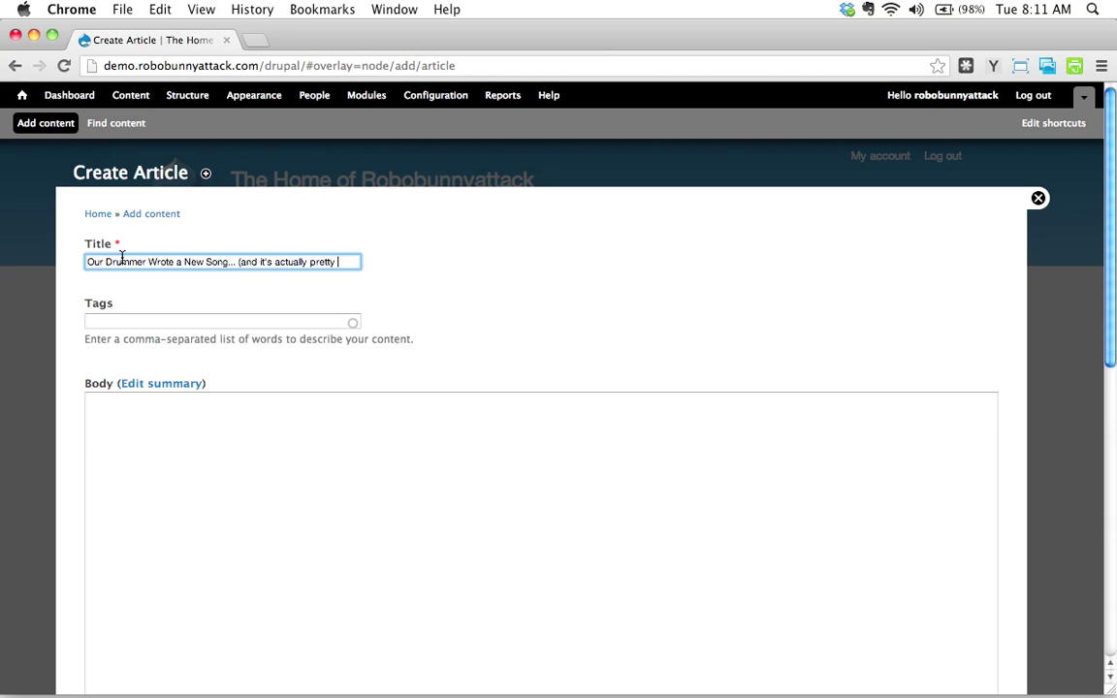
text(good!))
Step: Tag the article with "drummer, songwriting" and fill its body with three paragraphs of generated placeholder text
click(242, 320)
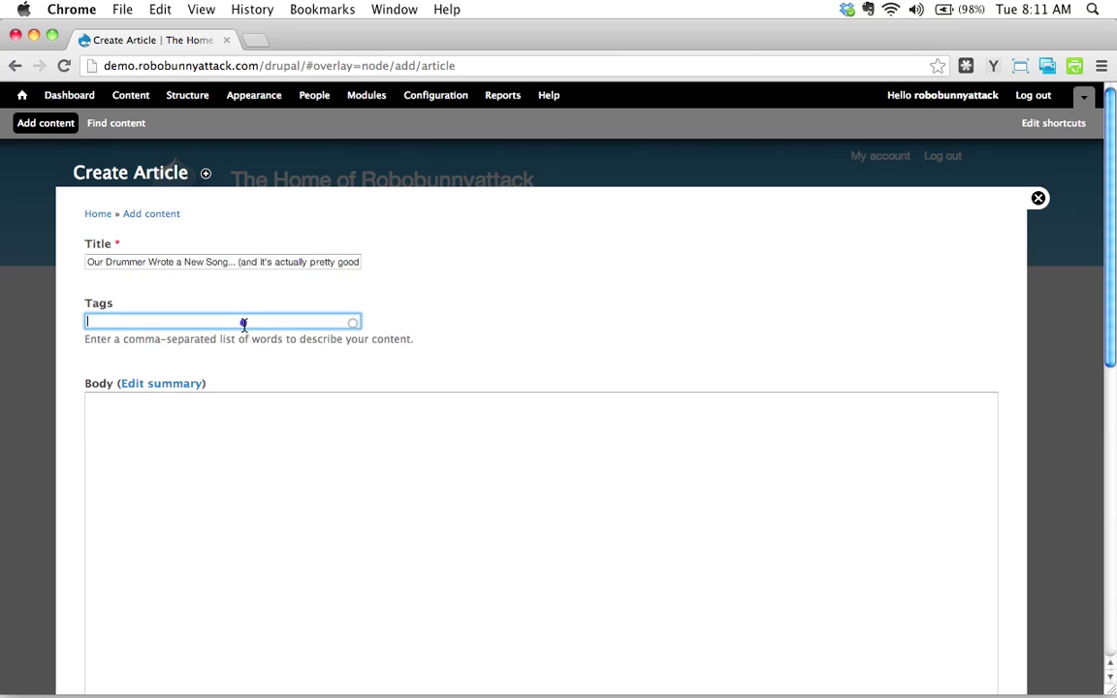
text(drummer, songwriting)
click(364, 499)
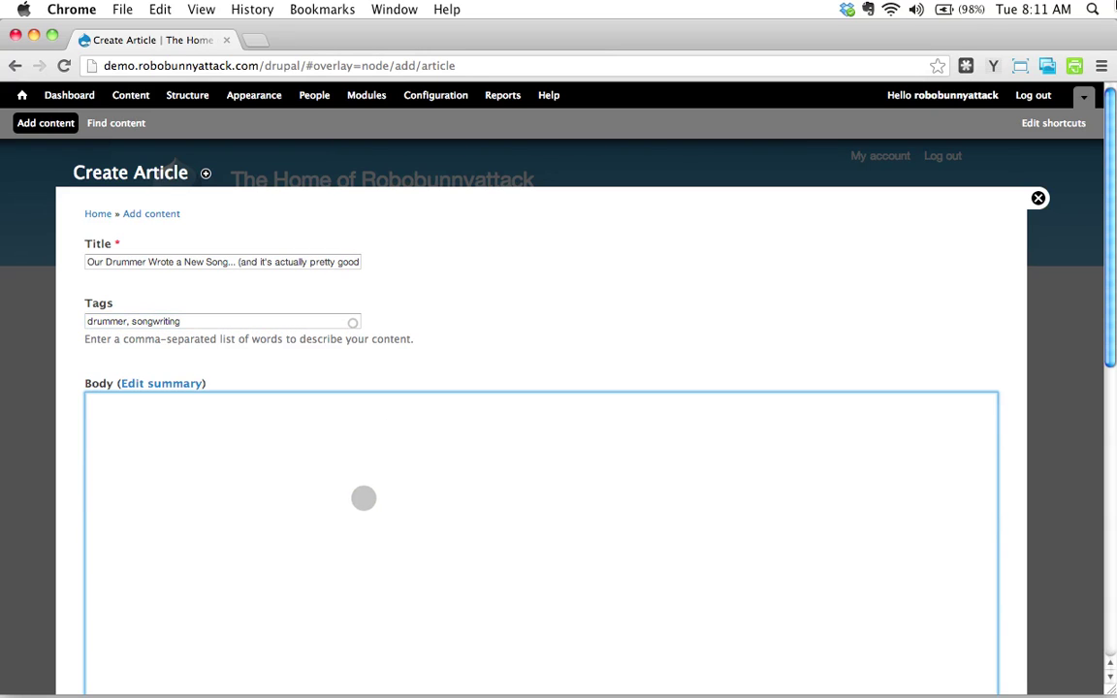
click(993, 67)
click(902, 191)
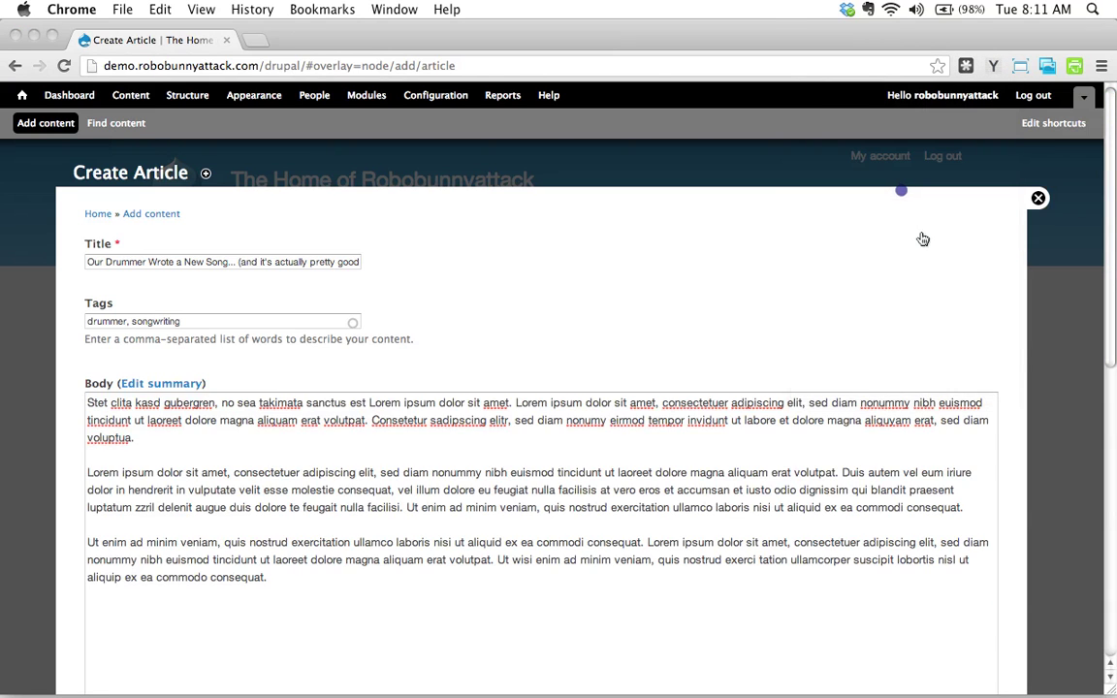
Step: Save the new drummer article with its default publishing options
click(521, 419)
scroll(546, 368, down, 10)
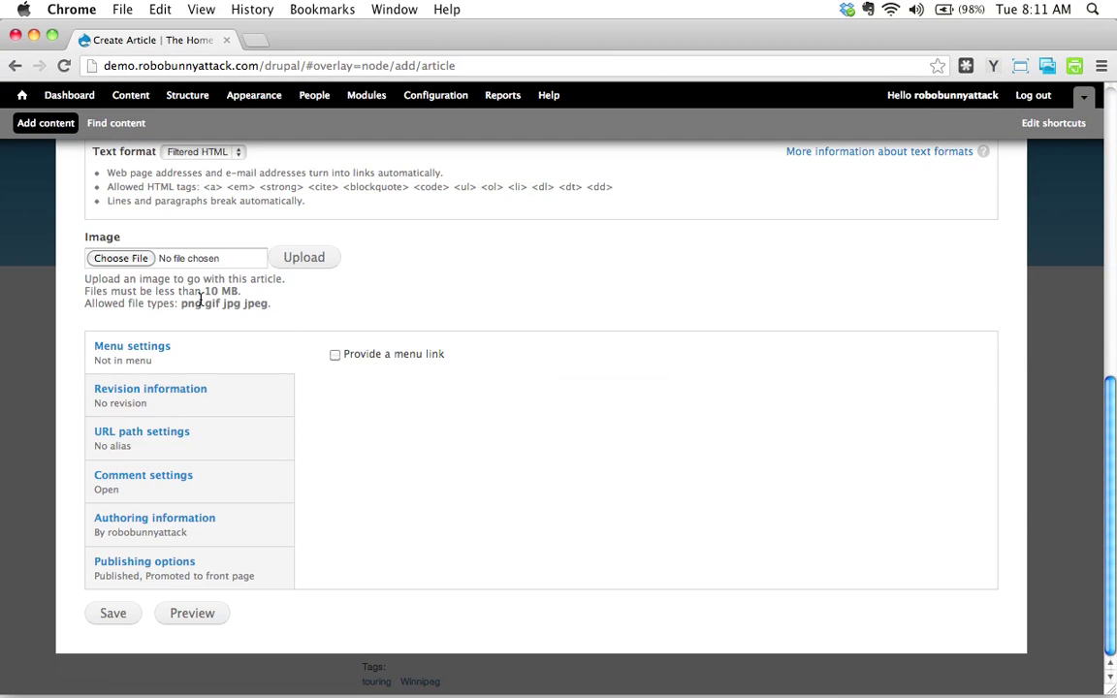
click(112, 614)
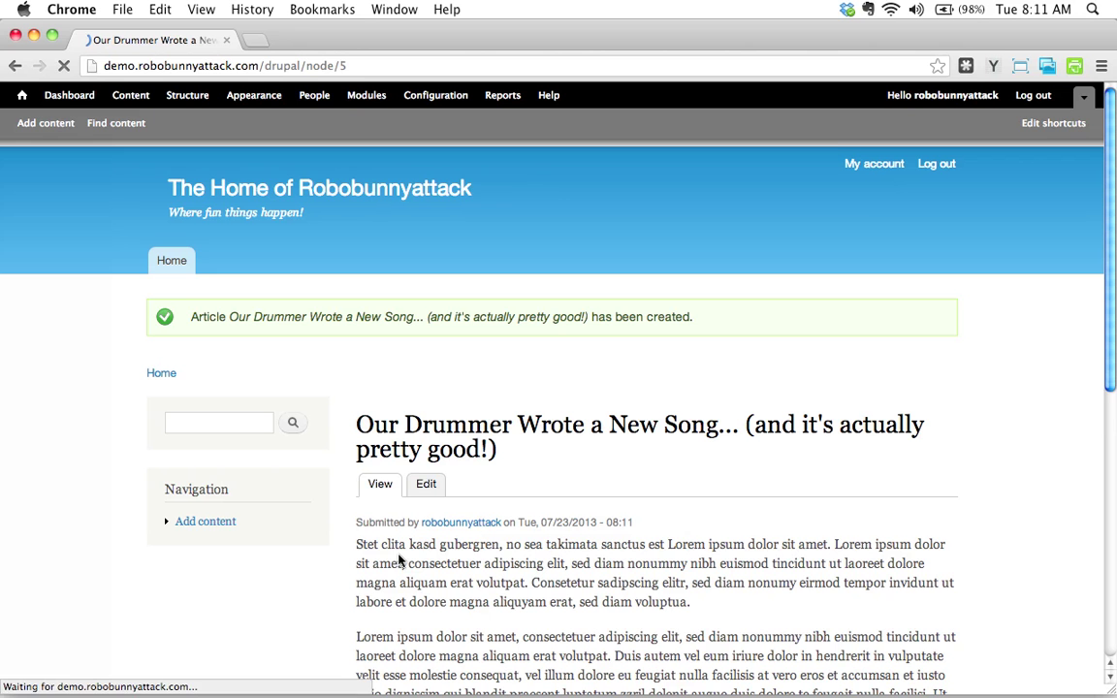
Step: Examine the front page for the order of the sticky tour tickets article, the new drummer article and the older posts
click(22, 95)
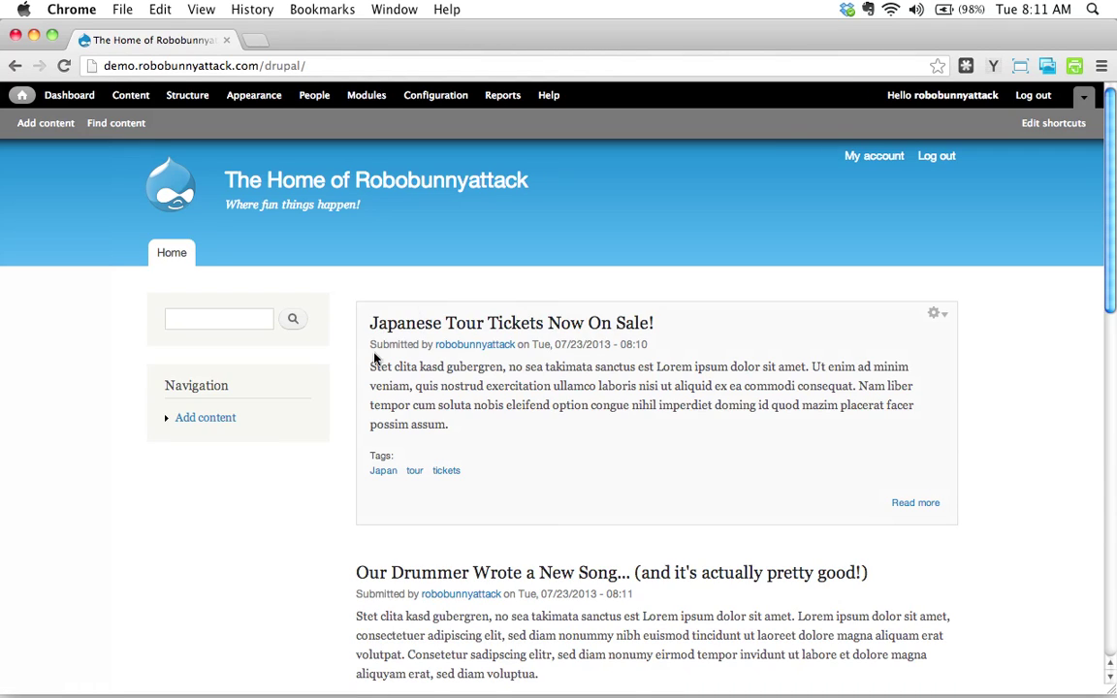
scroll(374, 358, down, 10)
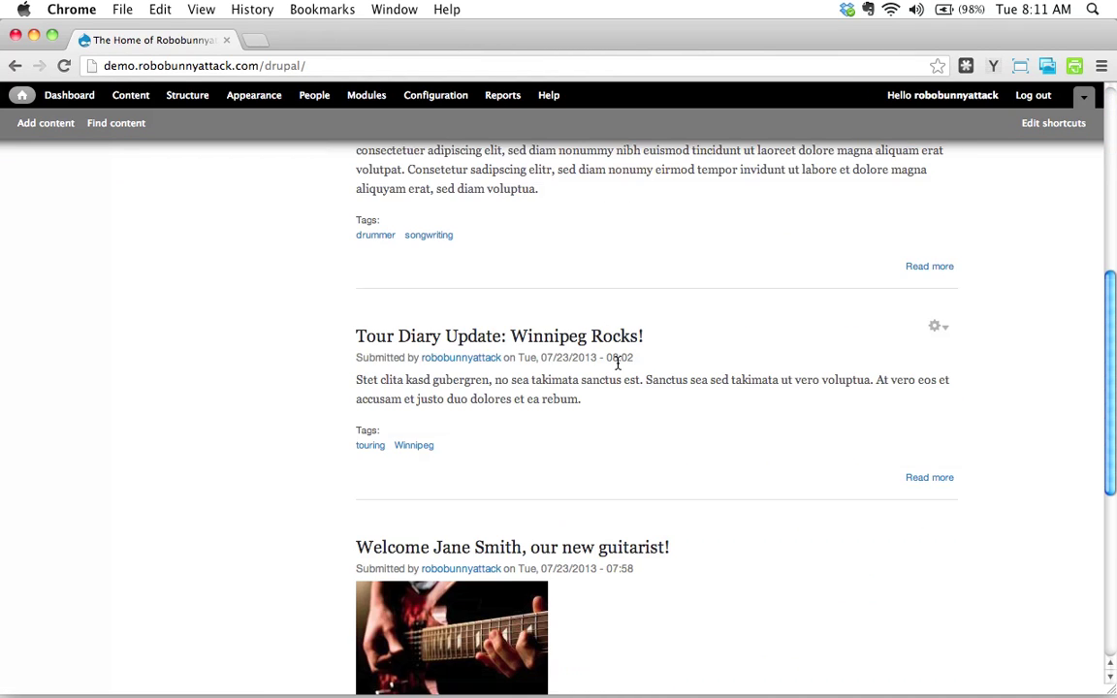
scroll(626, 427, down, 5)
scroll(630, 451, up, 10)
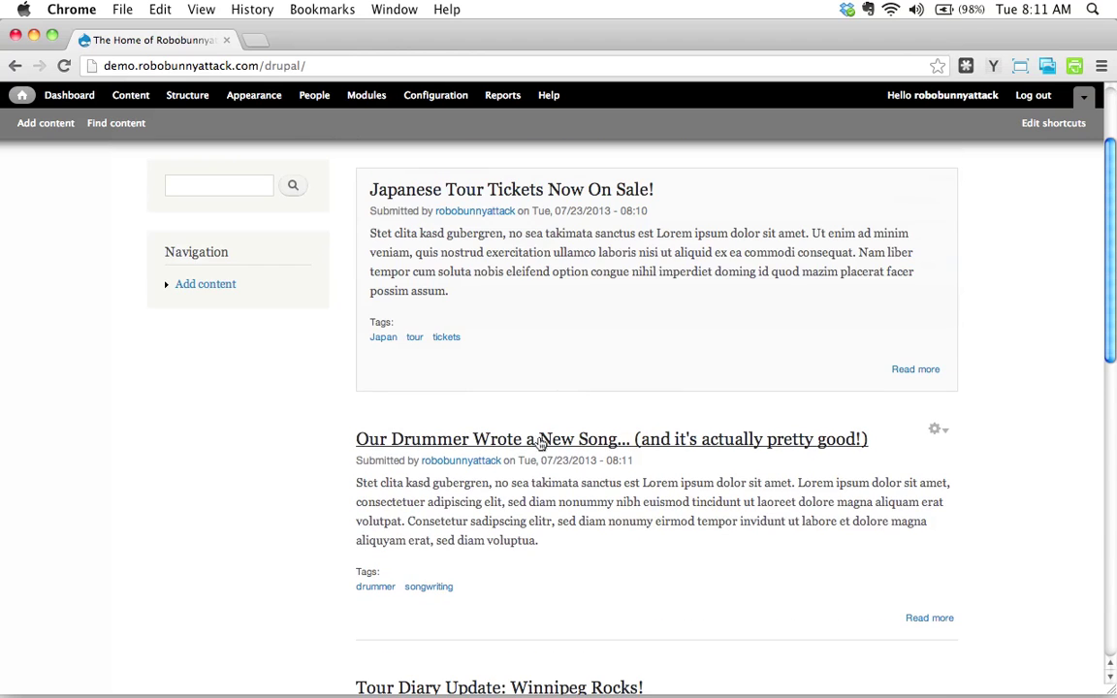
scroll(558, 495, down, 7)
scroll(596, 557, up, 10)
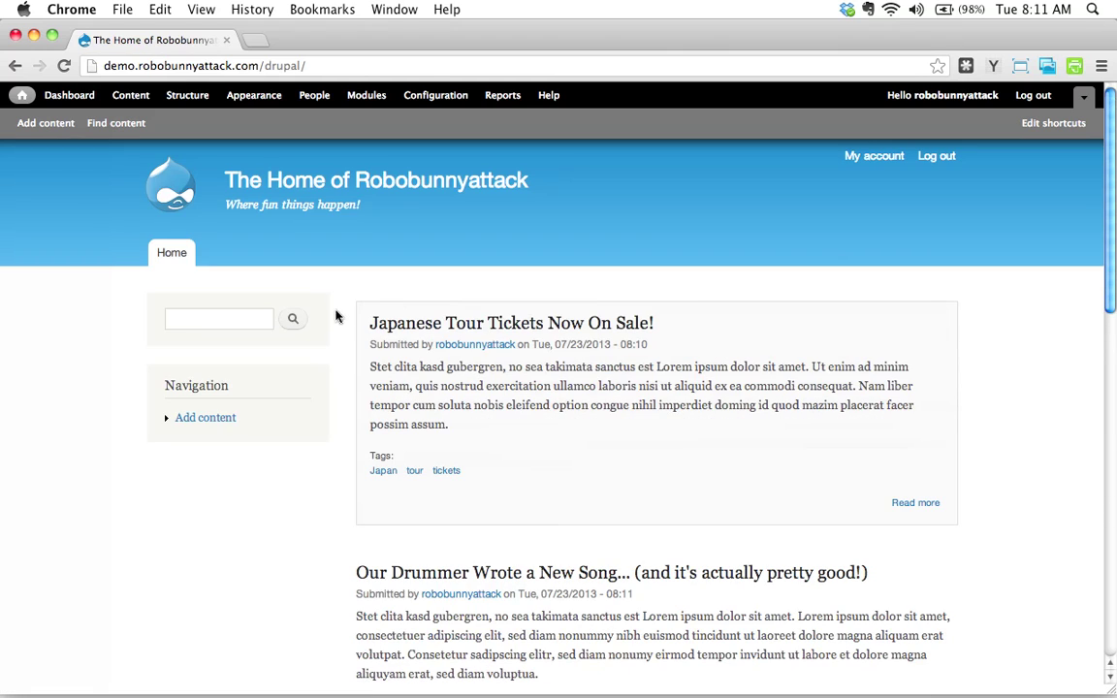